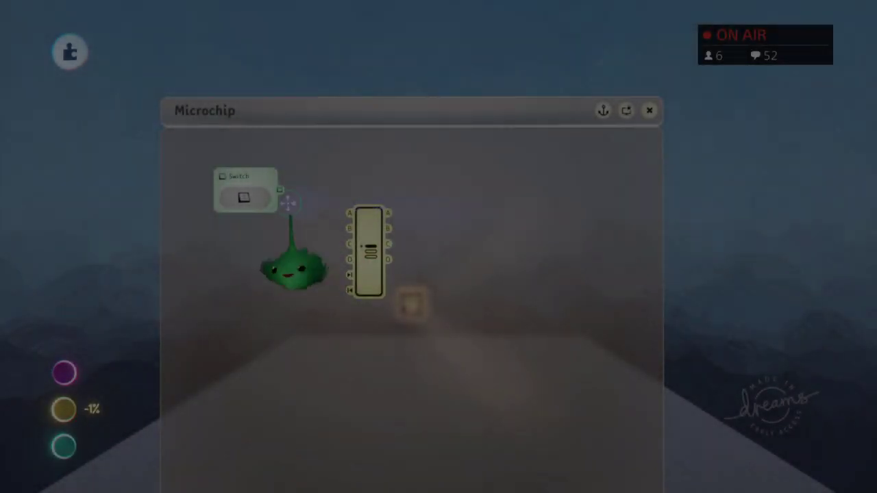
- Delete the Switch from the microchip and place a Selector chip in its middle
{"action": "left_click", "coordinate": [273, 191]}
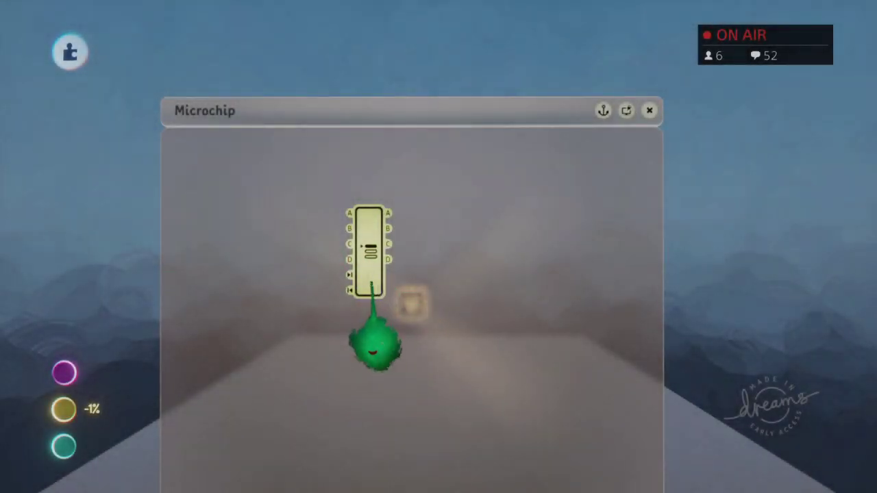
{"action": "left_click_drag", "start_coordinate": [369, 294], "coordinate": [431, 301]}
{"action": "left_click", "coordinate": [425, 291]}
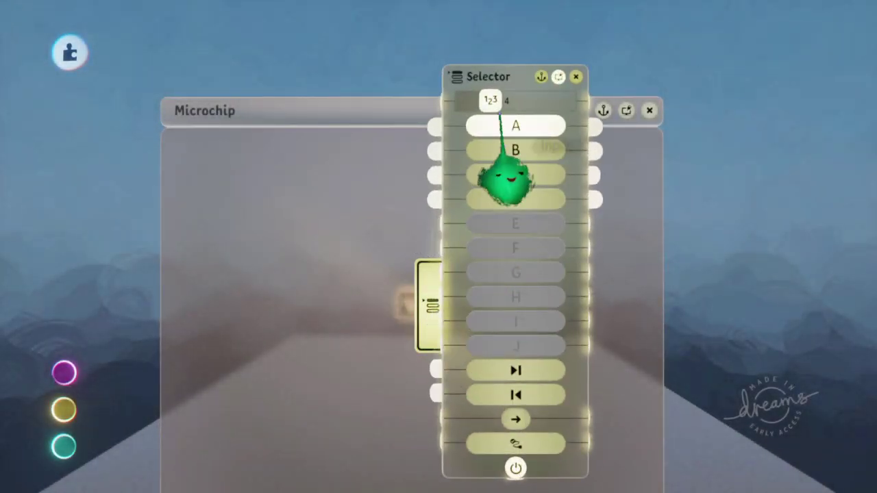
{"action": "key", "text": "Escape"}
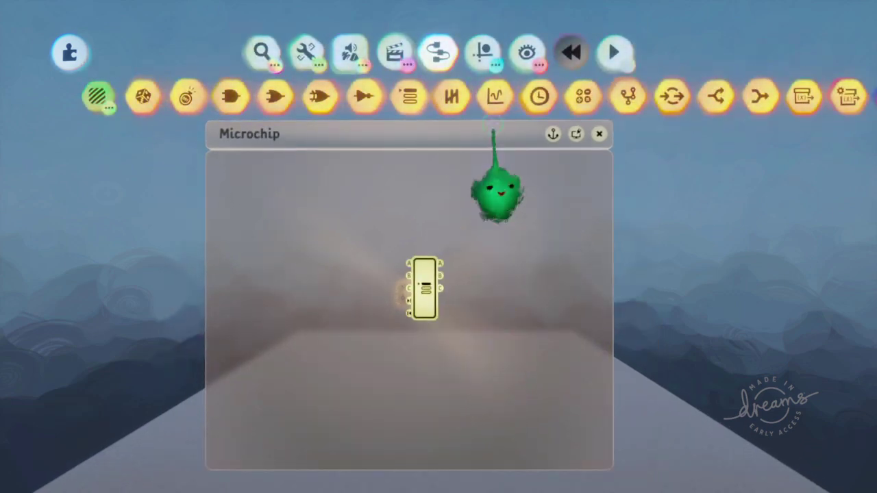
- Widen the microchip and add Text Displayer screens numbered 1, 2 and 3
{"action": "left_click_drag", "start_coordinate": [450, 297], "coordinate": [614, 308]}
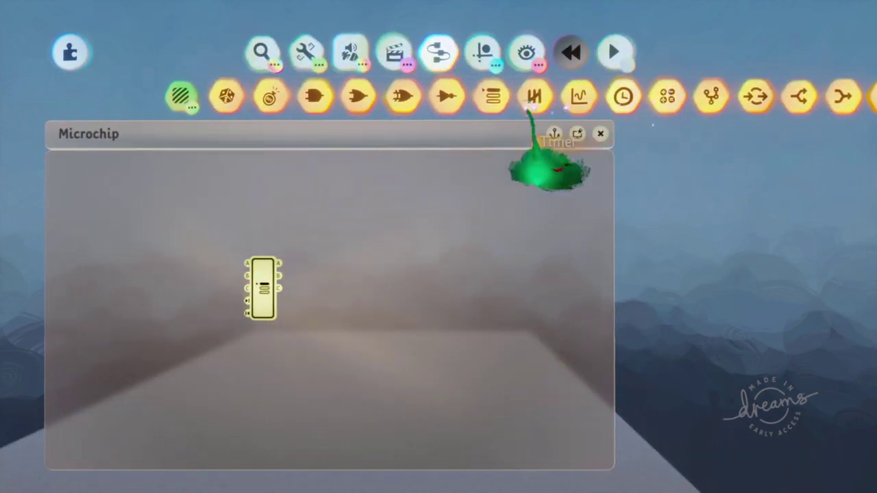
{"action": "scroll", "coordinate": [531, 96], "scroll_direction": "right", "scroll_amount": 10}
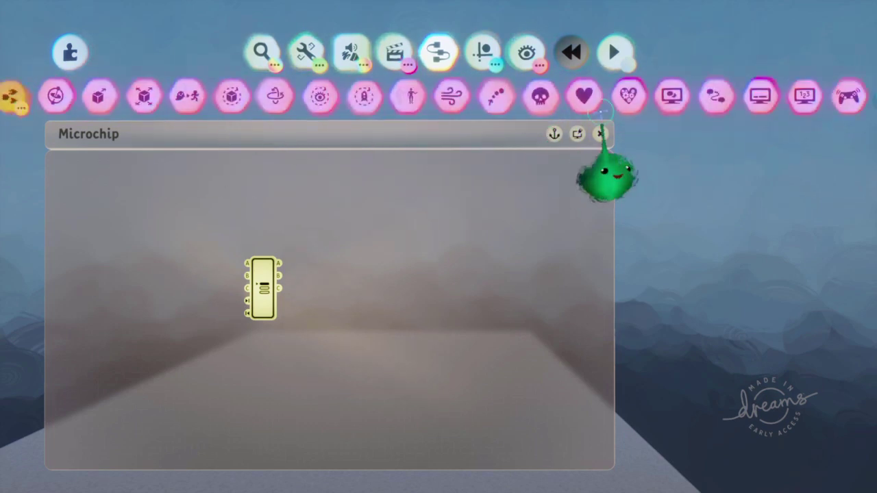
{"action": "left_click", "coordinate": [671, 96]}
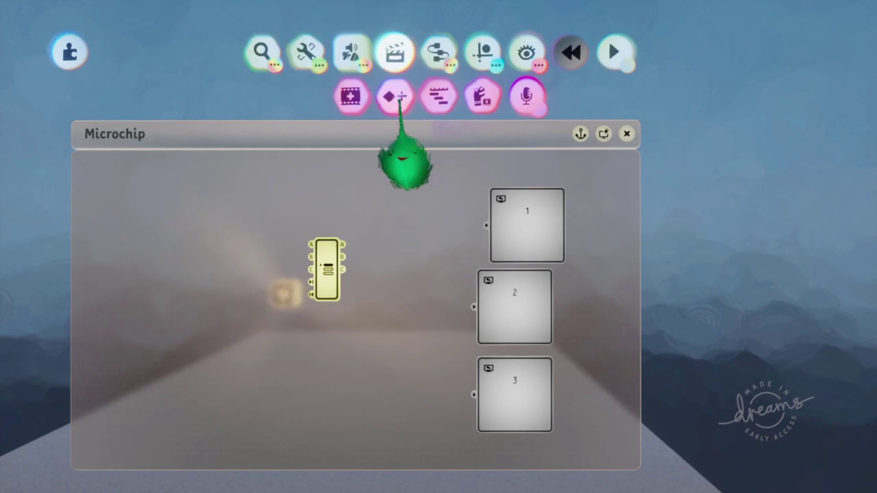
- Place a Keyframe gadget beside the screens and adjust screen 1's text box properties
{"action": "left_click", "coordinate": [398, 96]}
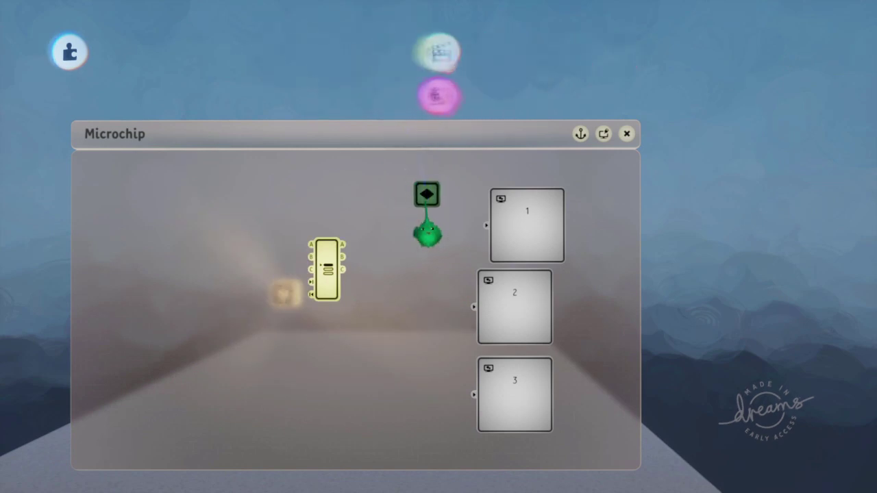
{"action": "left_click", "coordinate": [421, 221]}
{"action": "left_click", "coordinate": [525, 225]}
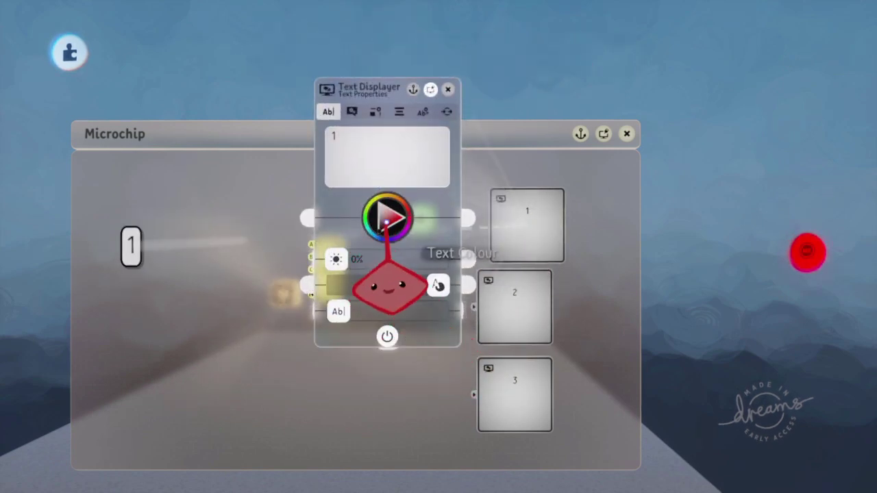
{"action": "left_click", "coordinate": [352, 112]}
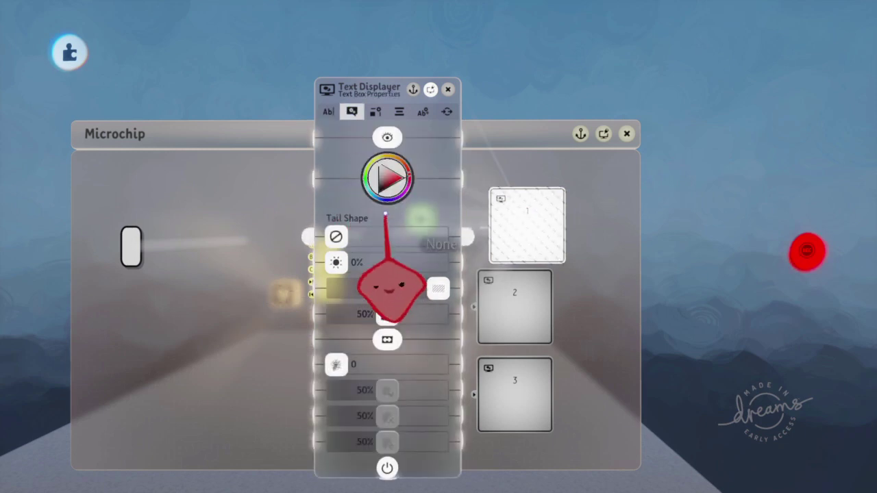
{"action": "key", "text": "Escape"}
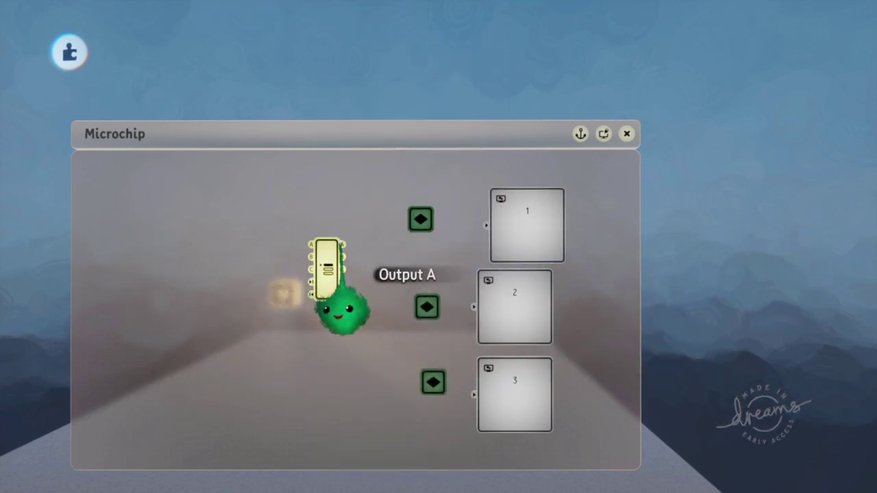
- Wire Selector outputs A, B and C to the first, second and third keyframes
{"action": "left_click_drag", "start_coordinate": [342, 245], "coordinate": [420, 235]}
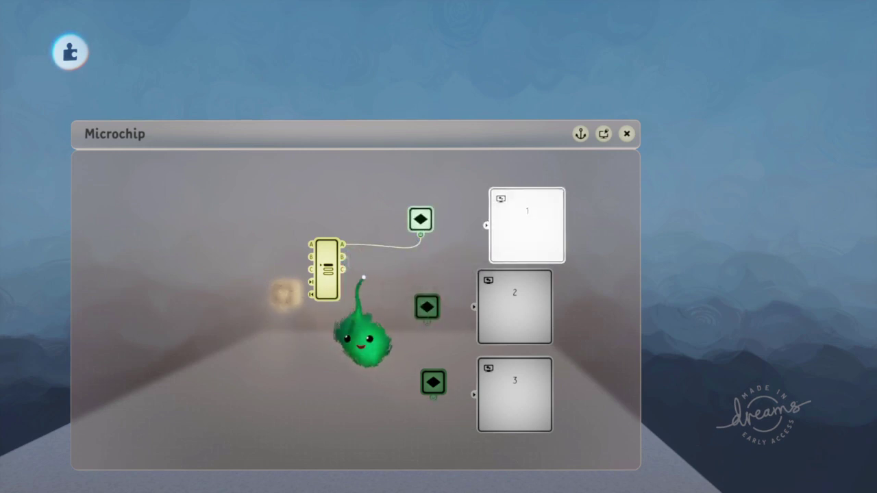
{"action": "left_click_drag", "start_coordinate": [350, 264], "coordinate": [420, 331]}
{"action": "left_click_drag", "start_coordinate": [341, 334], "coordinate": [359, 356]}
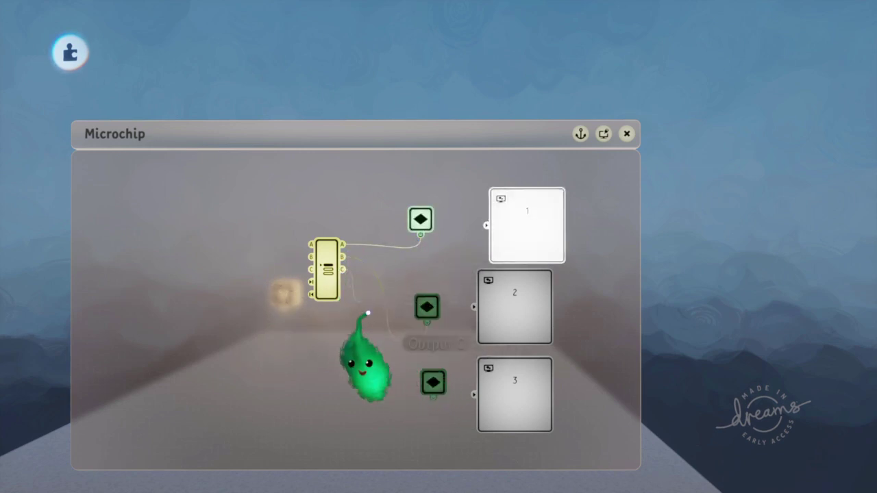
{"action": "left_click_drag", "start_coordinate": [431, 397], "coordinate": [432, 395]}
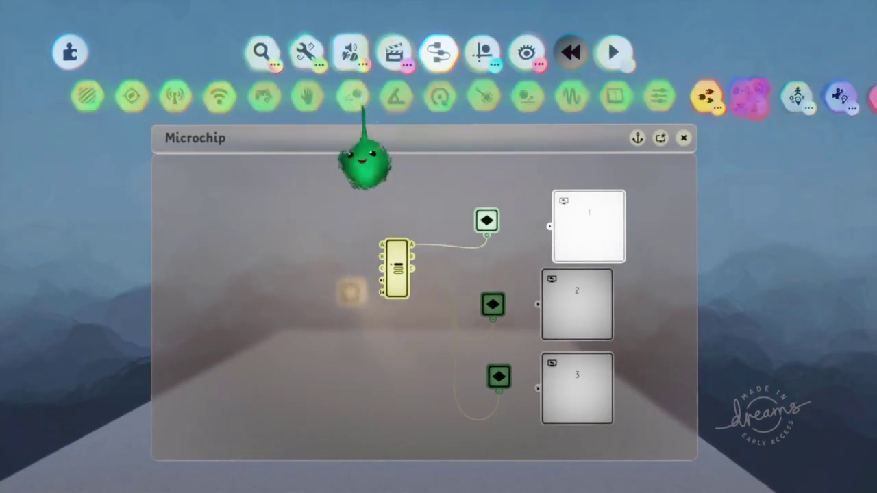
- Add a Controller Sensor and make it Remote Controllable
{"action": "left_click", "coordinate": [456, 96]}
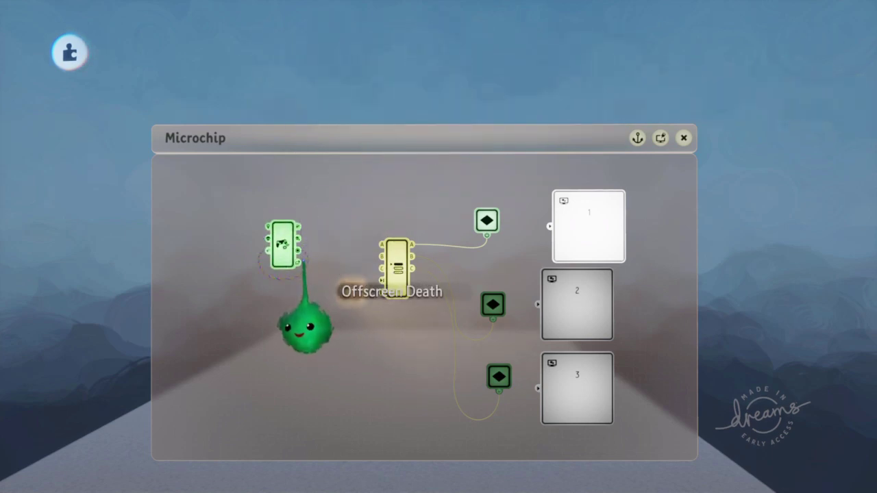
{"action": "scroll", "coordinate": [312, 327], "scroll_direction": "up", "scroll_amount": 5}
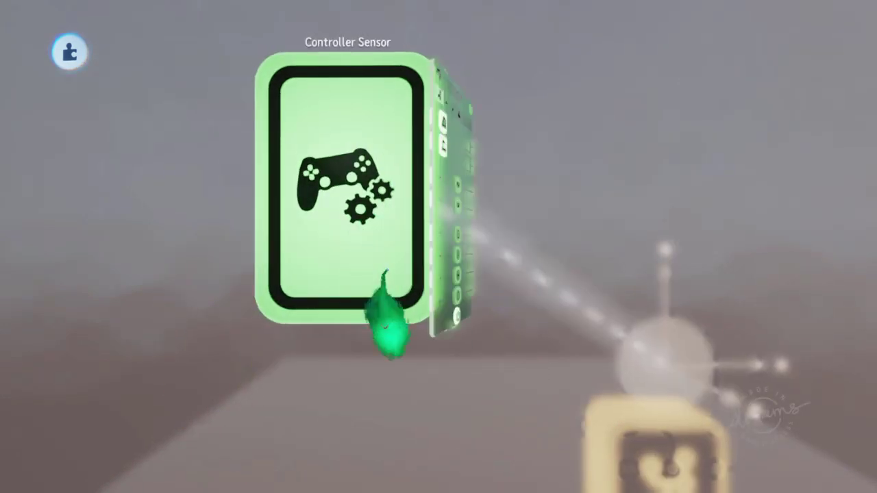
{"action": "left_click", "coordinate": [384, 298]}
{"action": "left_click", "coordinate": [509, 91]}
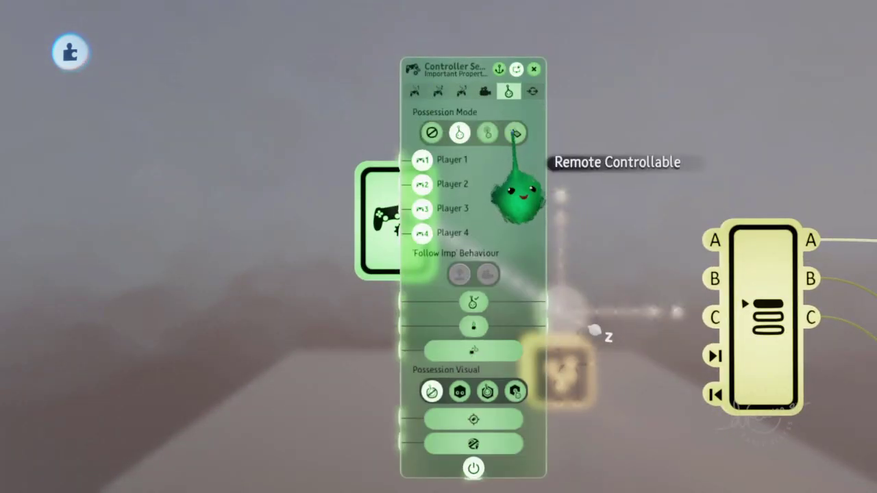
{"action": "key", "text": "Escape"}
- Wire D-pad outputs from controller input page 3 to the Selector's Next and Previous Output
{"action": "scroll", "coordinate": [486, 274], "scroll_direction": "down", "scroll_amount": 5}
{"action": "left_click", "coordinate": [274, 233]}
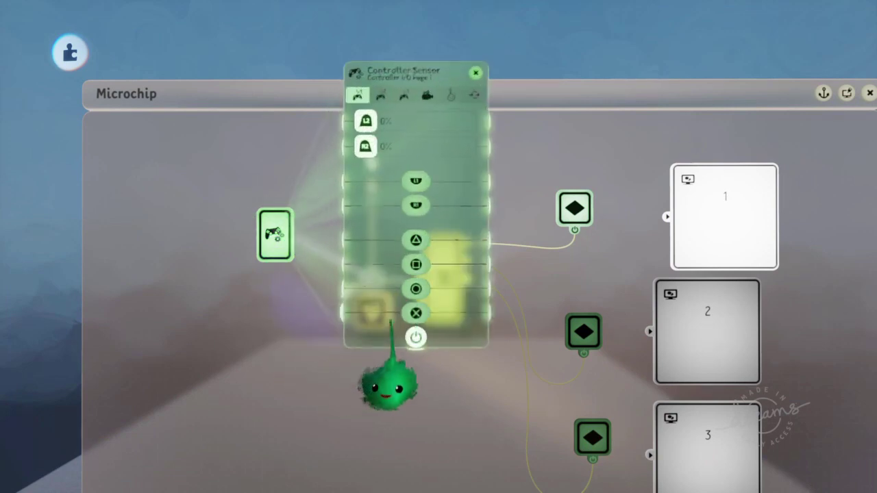
{"action": "left_click_drag", "start_coordinate": [391, 356], "coordinate": [219, 363]}
{"action": "left_click", "coordinate": [190, 123]}
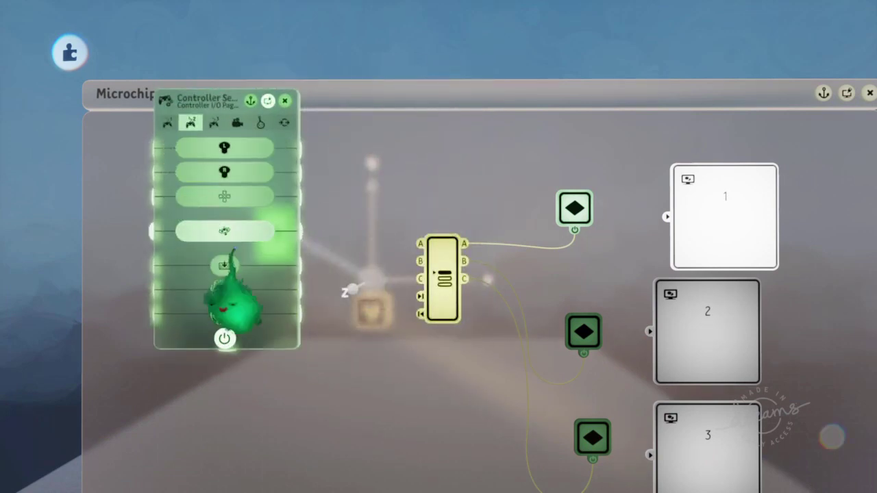
{"action": "left_click", "coordinate": [214, 123]}
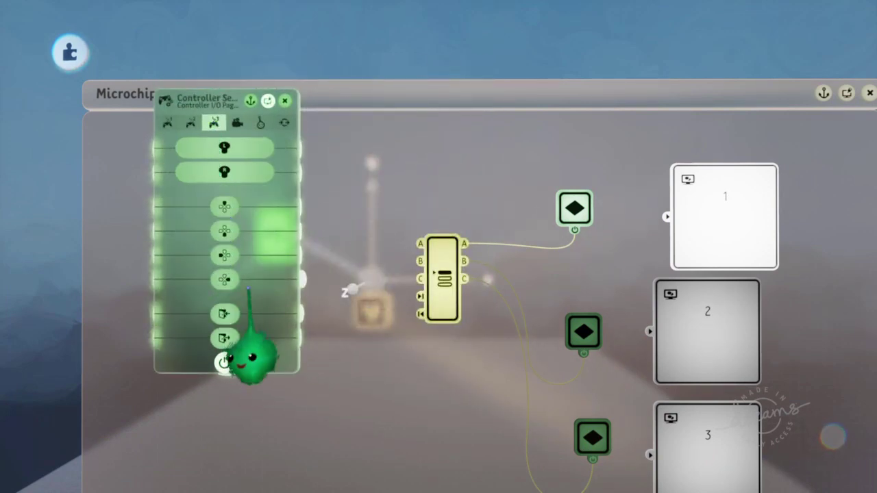
{"action": "left_click_drag", "start_coordinate": [292, 232], "coordinate": [359, 302]}
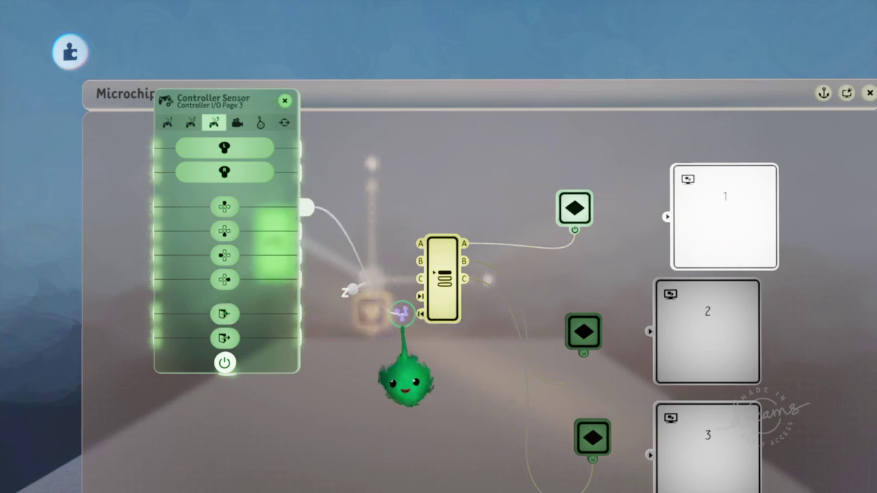
{"action": "left_click_drag", "start_coordinate": [419, 377], "coordinate": [419, 377]}
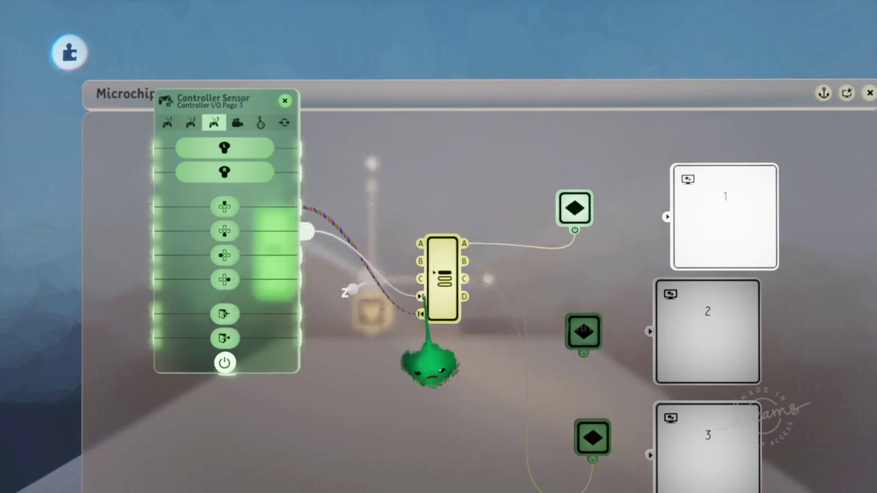
- Test the menu by cycling the selector Right and Left across screens 1, 2 and 3
{"action": "key", "text": "Escape"}
{"action": "scroll", "coordinate": [438, 274], "scroll_direction": "down", "scroll_amount": 5}
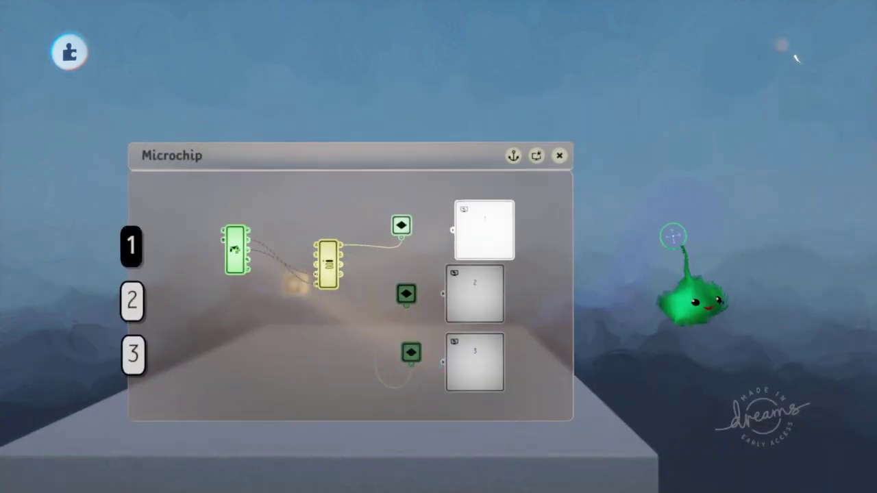
{"action": "key", "text": "Right"}
{"action": "key", "text": "Right"}
{"action": "key", "text": "Left"}
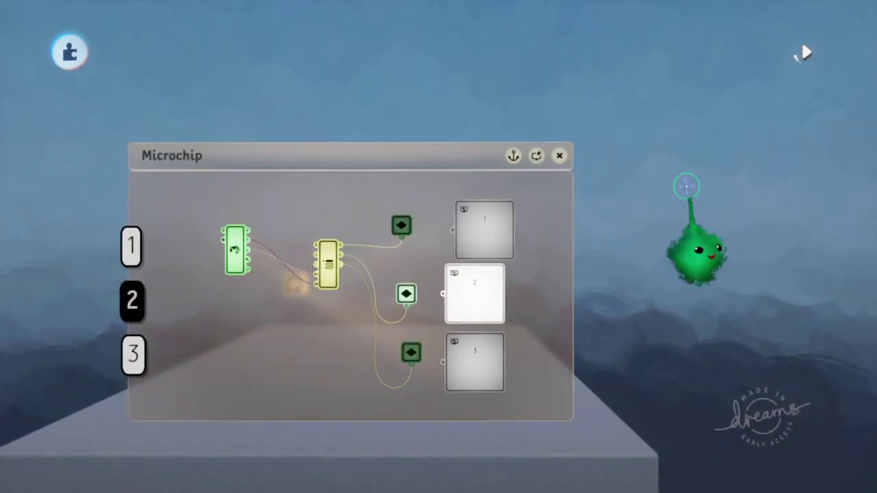
{"action": "key", "text": "Right"}
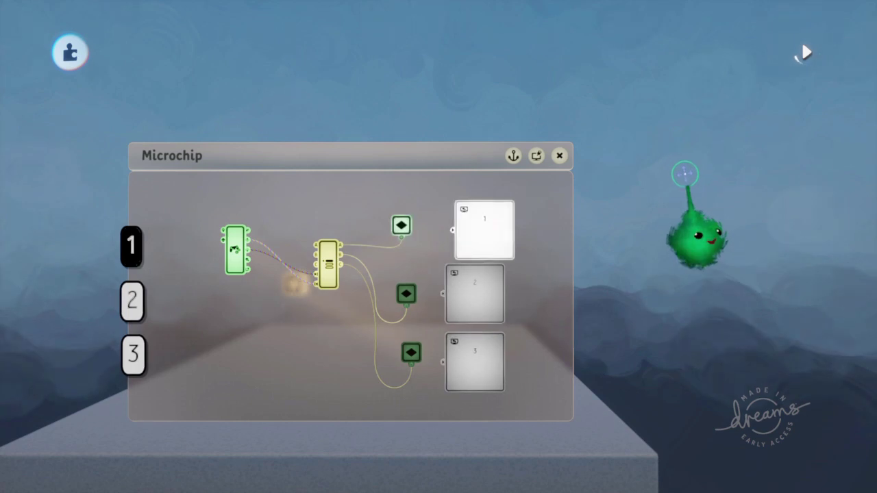
{"action": "key", "text": "Left"}
{"action": "key", "text": "Right"}
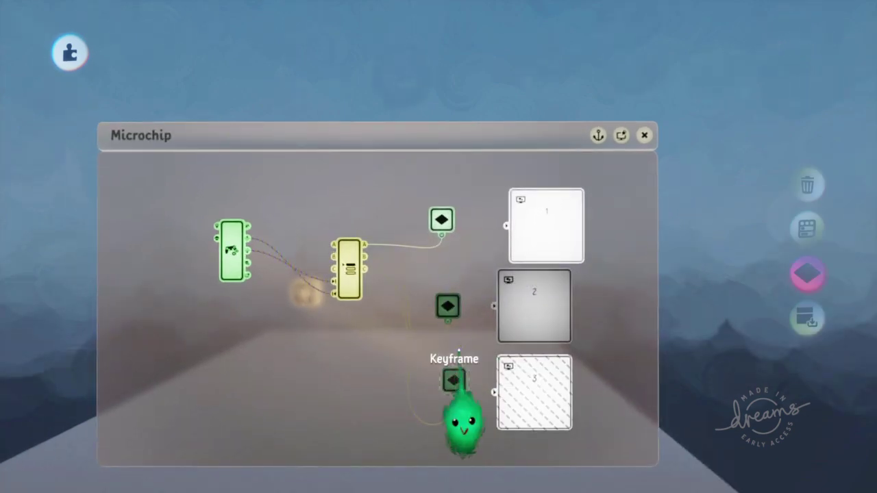
- Wire the lowest keyframe's output to the top keyframe's Slow Power Up input
{"action": "left_click_drag", "start_coordinate": [453, 394], "coordinate": [442, 240]}
{"action": "left_click", "coordinate": [442, 233]}
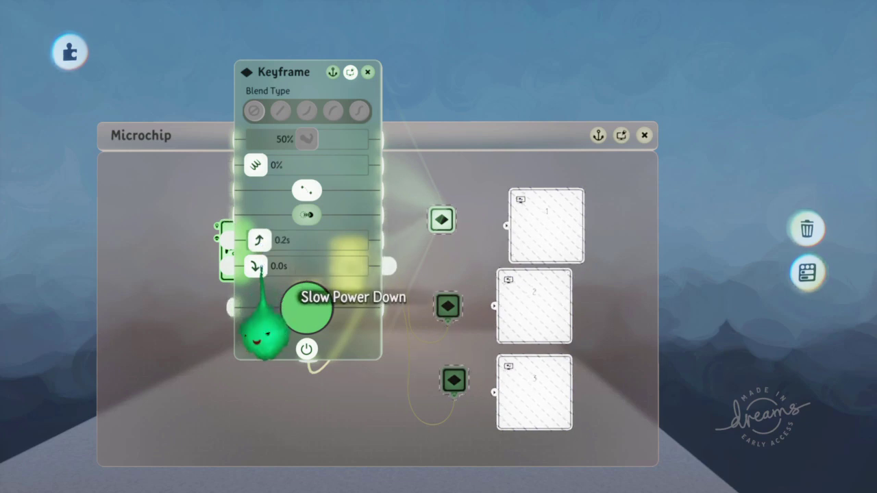
{"action": "left_click", "coordinate": [308, 306]}
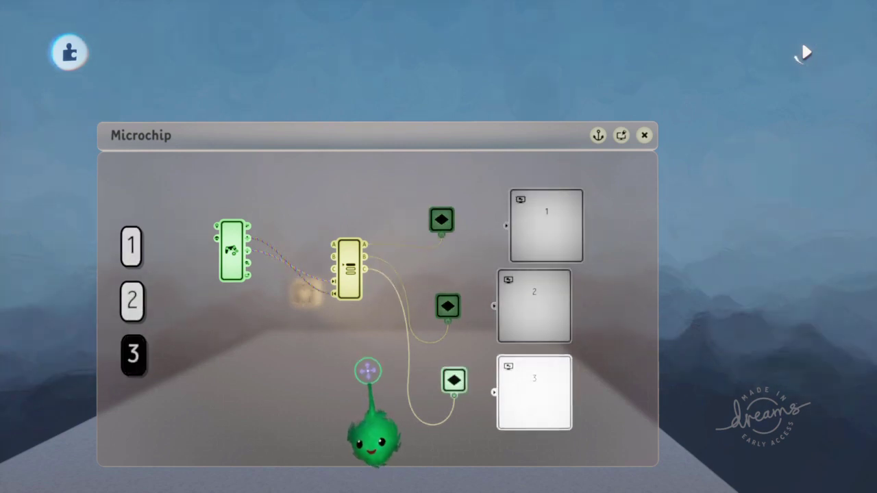
{"action": "scroll", "coordinate": [409, 377], "scroll_direction": "up", "scroll_amount": 3}
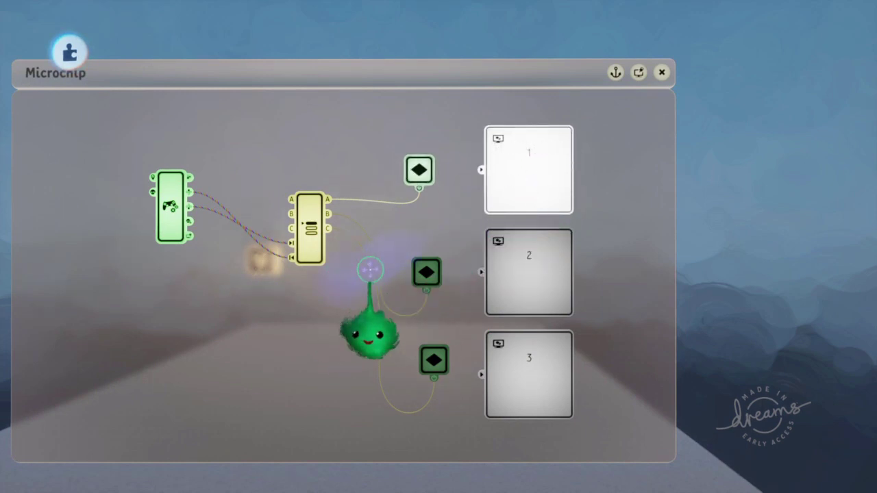
- Place a microchip gadget from the logic row at the top of the main Microchip, moving its panel right
{"action": "scroll", "coordinate": [370, 329], "scroll_direction": "up", "scroll_amount": 2}
{"action": "scroll", "coordinate": [443, 286], "scroll_direction": "down", "scroll_amount": 3}
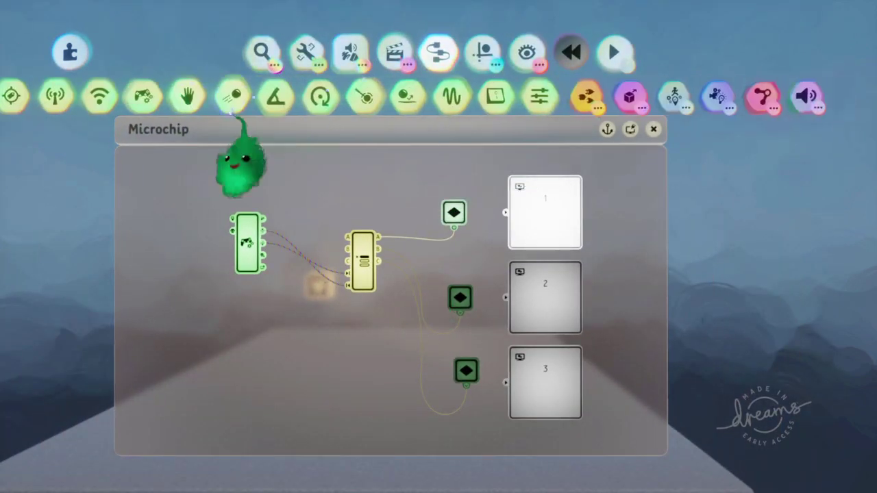
{"action": "left_click", "coordinate": [509, 96]}
{"action": "left_click", "coordinate": [600, 103]}
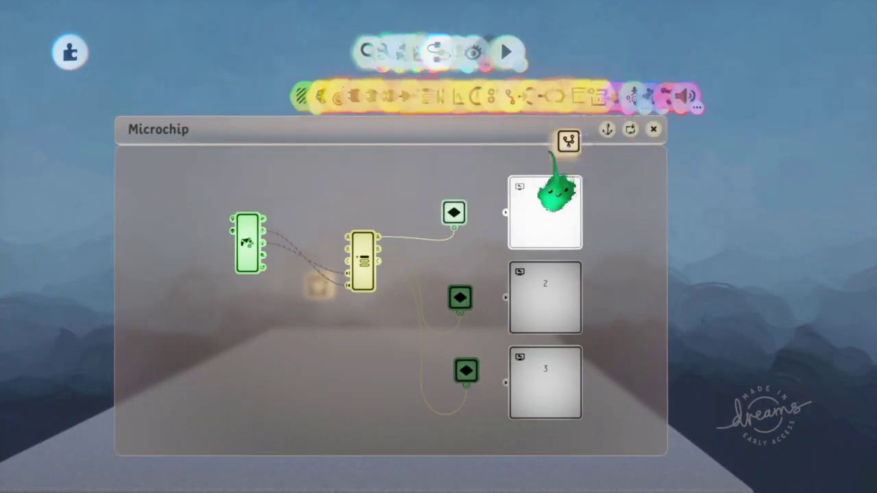
{"action": "left_click", "coordinate": [478, 230]}
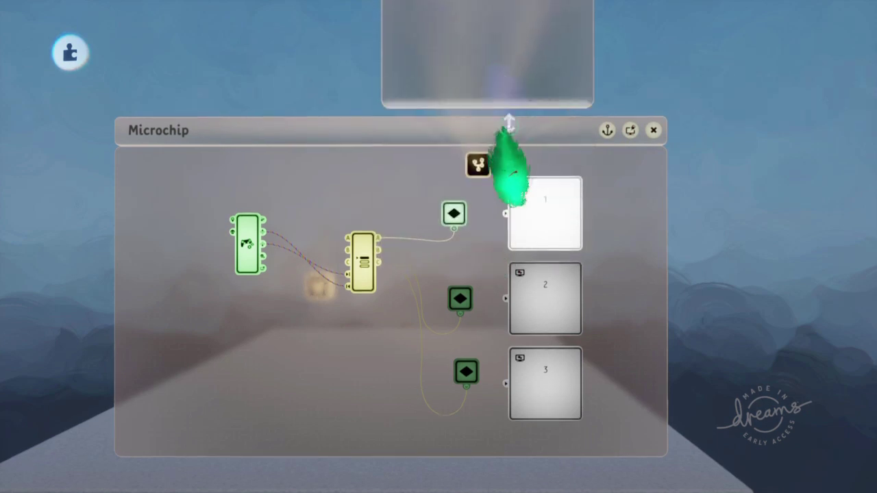
{"action": "left_click_drag", "start_coordinate": [538, 206], "coordinate": [552, 293]}
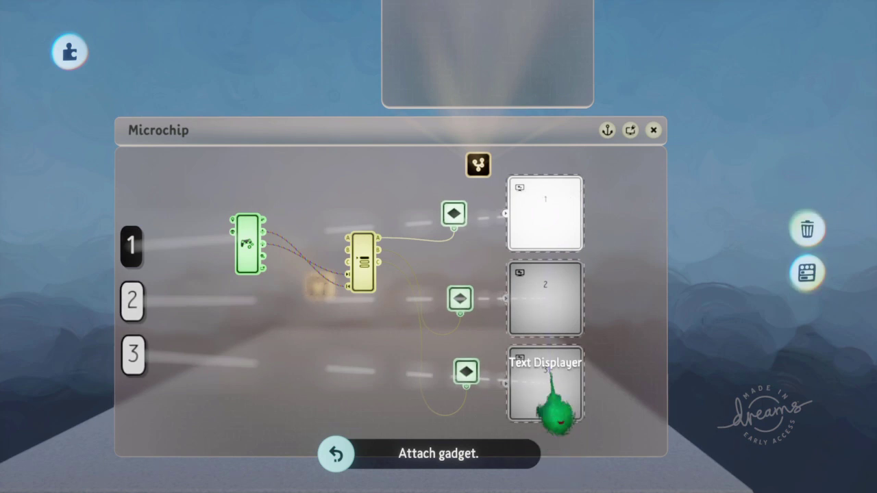
{"action": "key", "text": "Escape"}
{"action": "left_click_drag", "start_coordinate": [479, 248], "coordinate": [560, 158]}
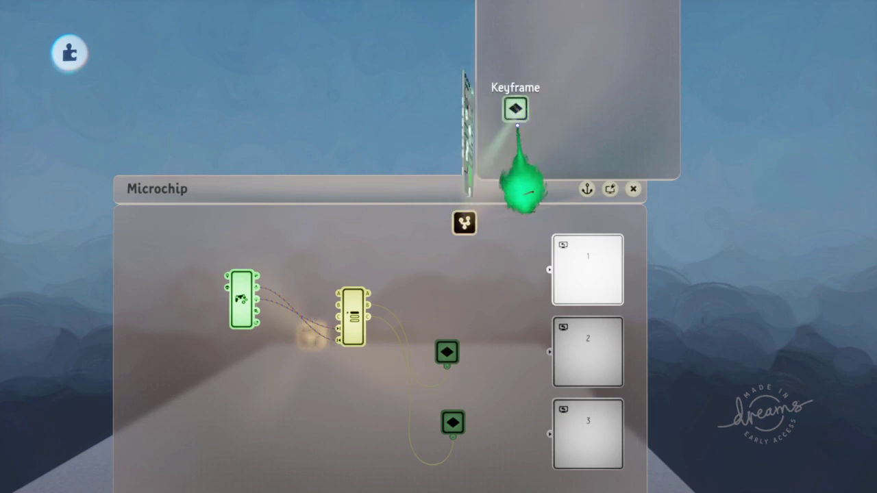
- Drag the top keyframe from the main Microchip into the new sub-chip panel
{"action": "left_click", "coordinate": [524, 184]}
{"action": "key", "text": "Escape"}
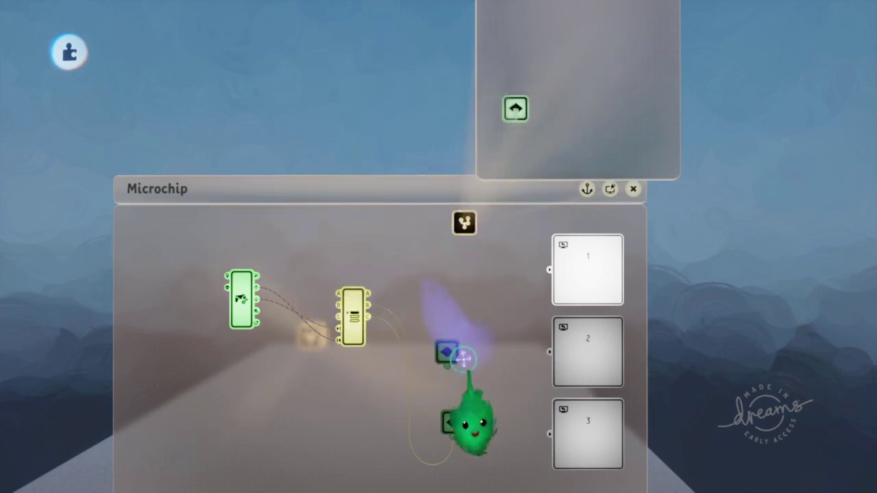
{"action": "left_click_drag", "start_coordinate": [449, 425], "coordinate": [449, 319]}
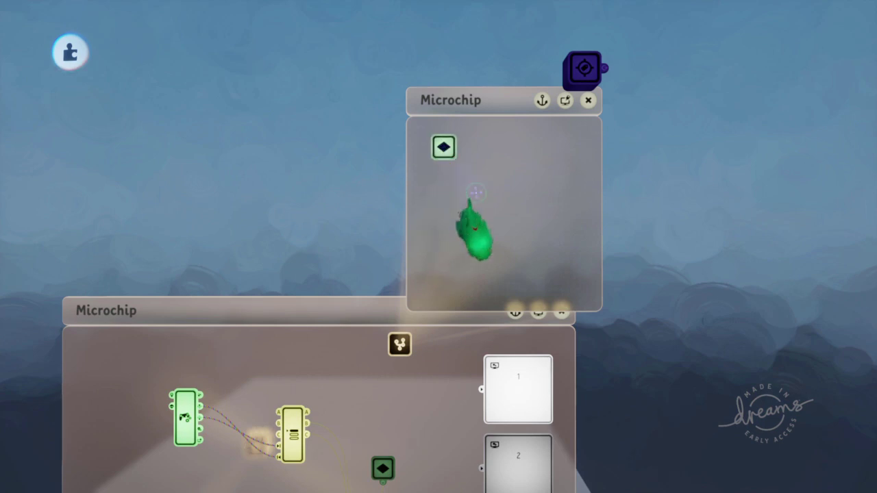
{"action": "middle_click_drag", "start_coordinate": [458, 254], "coordinate": [481, 194]}
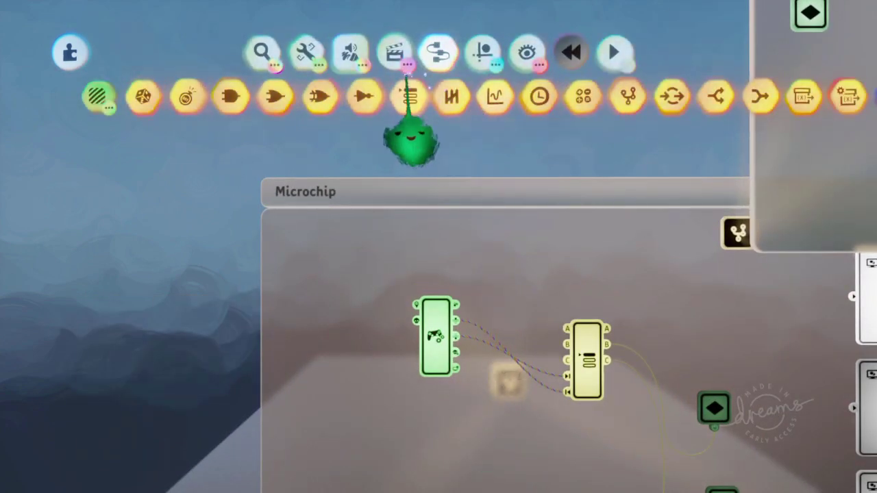
- Place a Switch gadget in the Microchip
{"action": "mouse_move", "coordinate": [421, 96]}
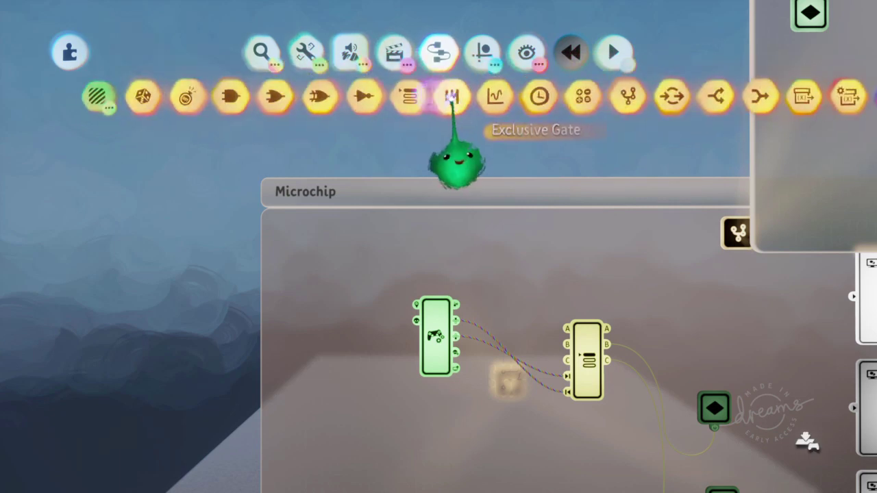
{"action": "left_click", "coordinate": [610, 106]}
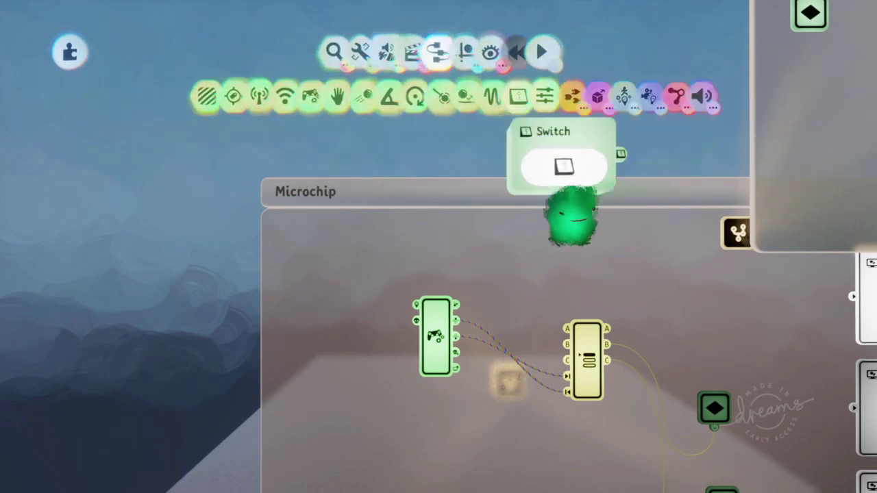
{"action": "left_click", "coordinate": [571, 271]}
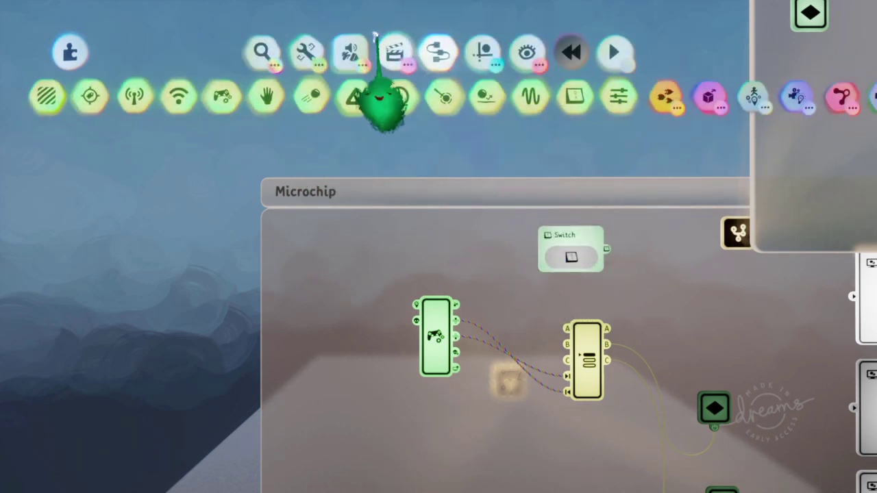
- Add a new Keyframe and wire its port to a Controller Sensor button output
{"action": "mouse_move", "coordinate": [394, 49]}
{"action": "left_click", "coordinate": [418, 96]}
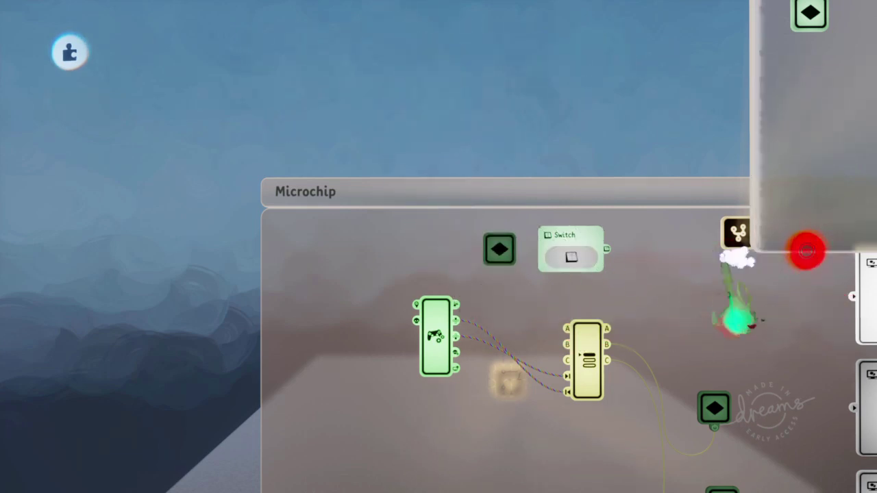
{"action": "left_click_drag", "start_coordinate": [518, 260], "coordinate": [524, 329]}
{"action": "left_click", "coordinate": [469, 334]}
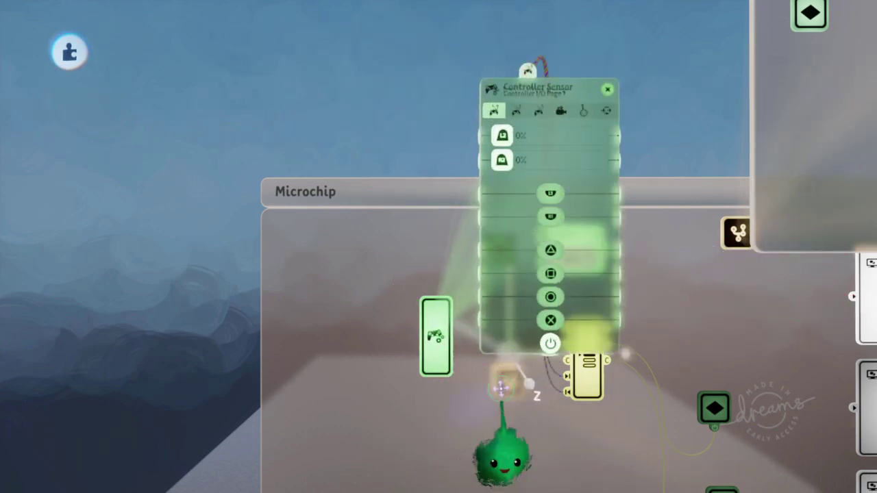
{"action": "left_click", "coordinate": [550, 297]}
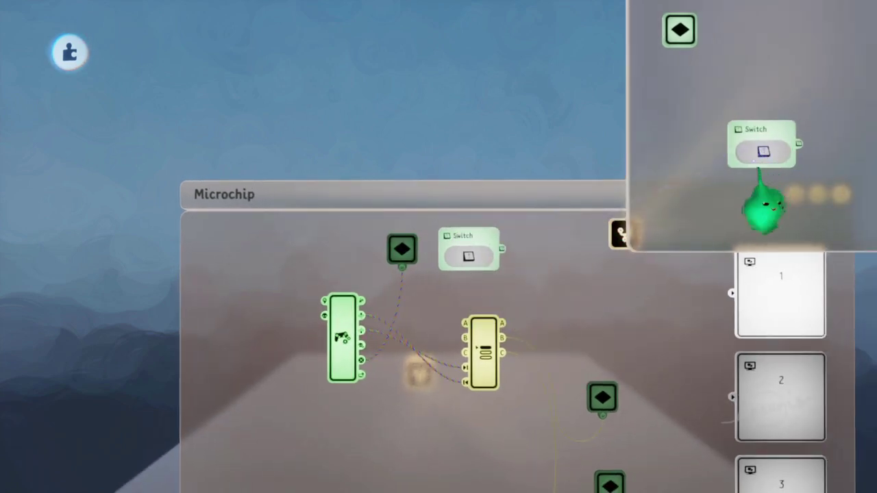
{"action": "scroll", "coordinate": [767, 202], "scroll_direction": "down", "scroll_amount": 3}
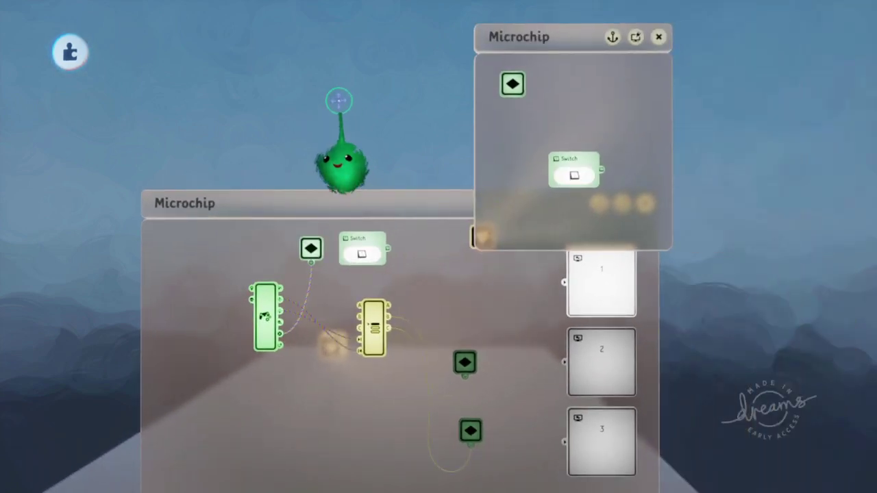
{"action": "scroll", "coordinate": [499, 196], "scroll_direction": "up", "scroll_amount": 3}
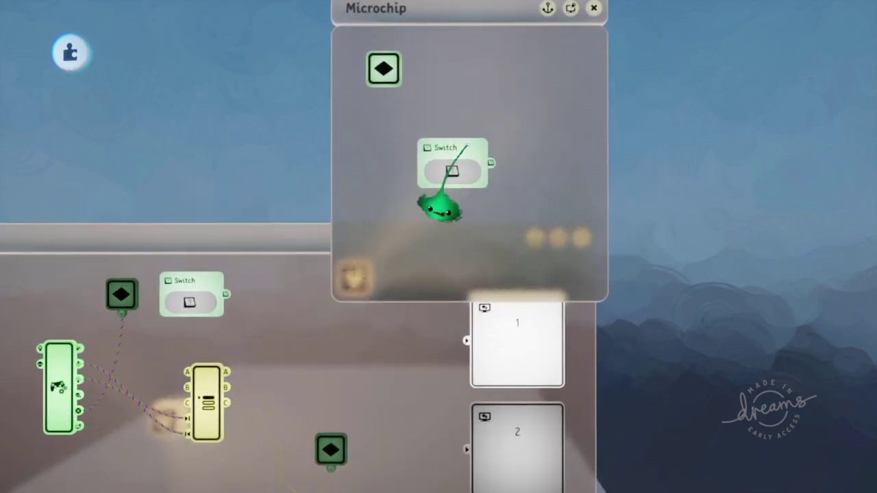
{"action": "scroll", "coordinate": [408, 236], "scroll_direction": "down", "scroll_amount": 2}
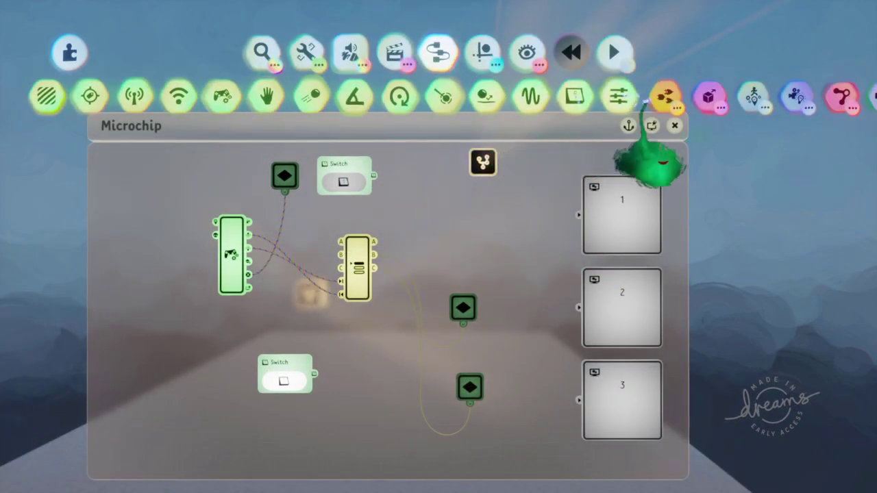
- Drop a splitter at the chip's centre and move the three text displayers into a sub-chip
{"action": "left_click", "coordinate": [655, 96]}
{"action": "left_click", "coordinate": [627, 96]}
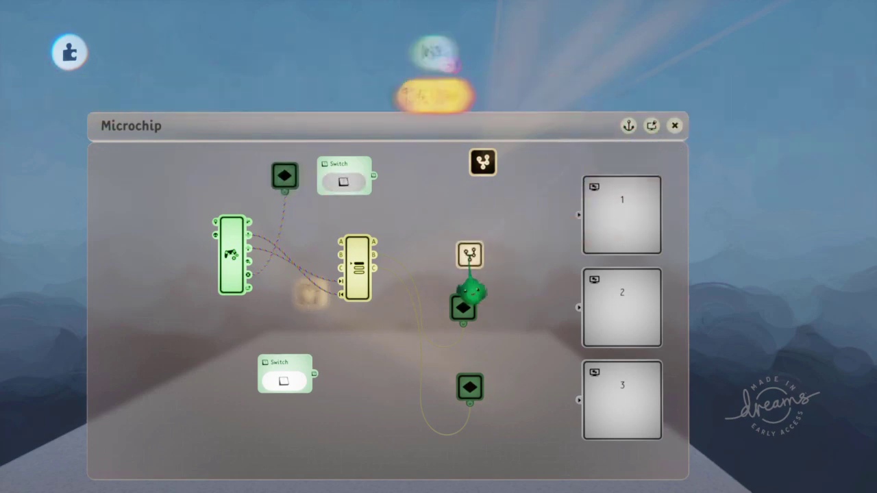
{"action": "left_click", "coordinate": [480, 296]}
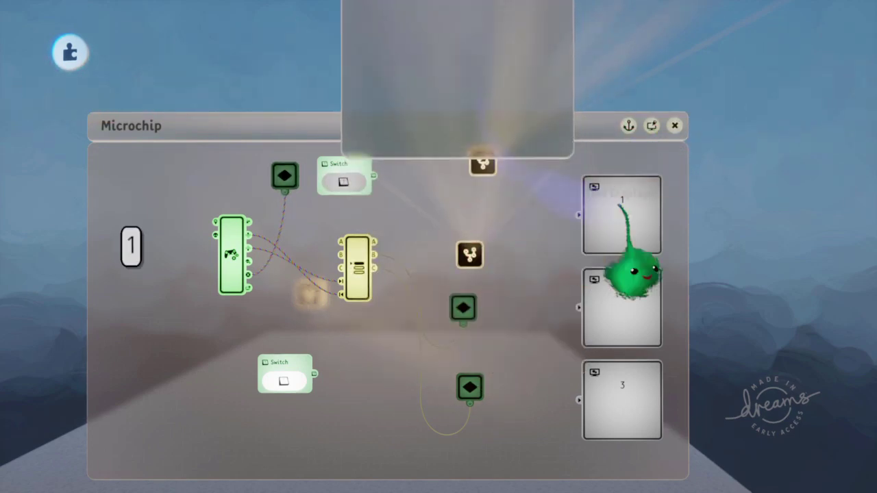
{"action": "left_click_drag", "start_coordinate": [627, 411], "coordinate": [521, 130]}
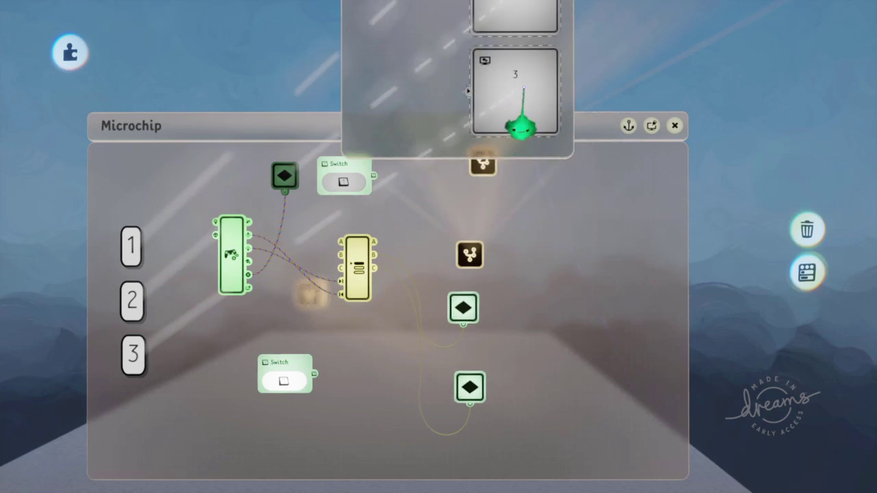
{"action": "key", "text": "Escape"}
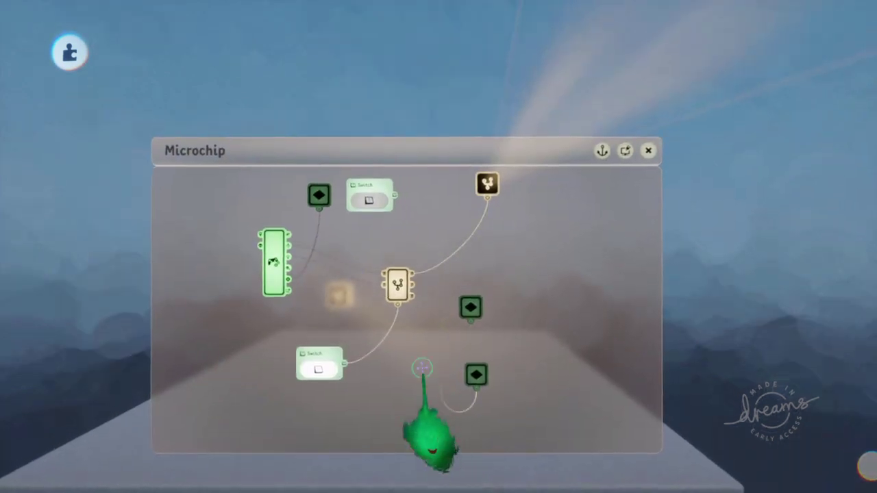
- Move the Selector into the main microchip and wire it to display 3
{"action": "left_click", "coordinate": [401, 302]}
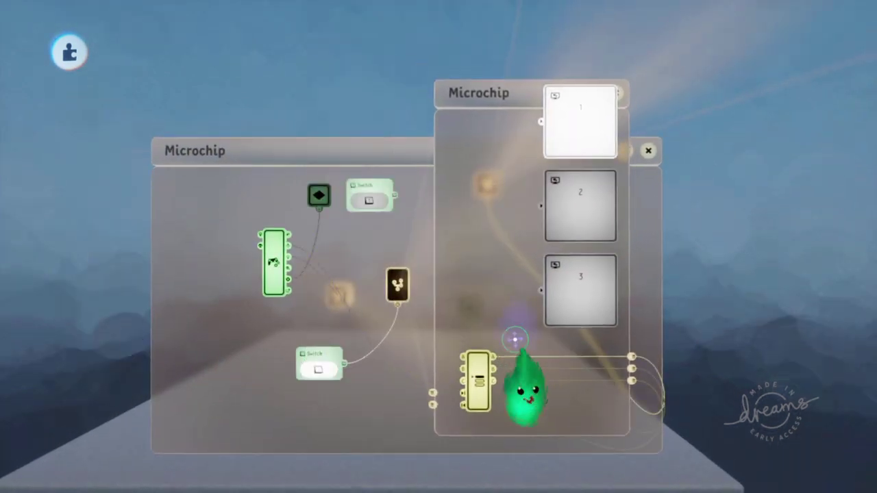
{"action": "left_click_drag", "start_coordinate": [479, 424], "coordinate": [370, 313]}
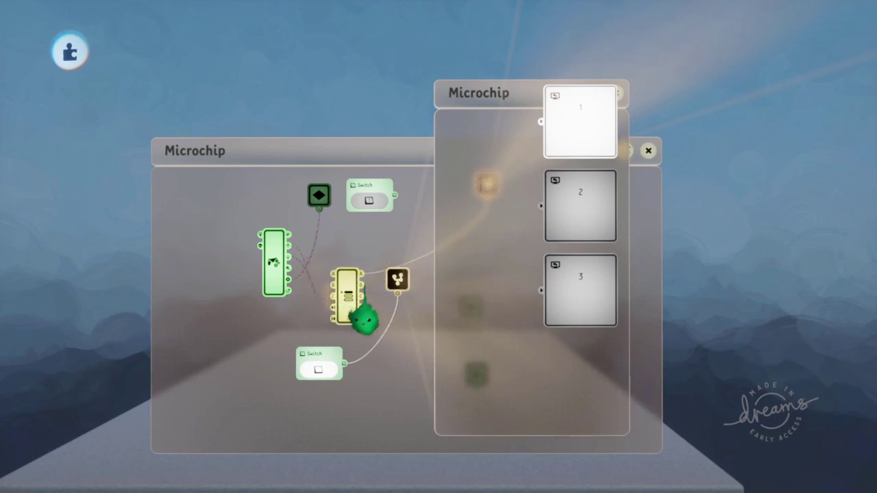
{"action": "key", "text": "Escape"}
{"action": "left_click", "coordinate": [480, 336]}
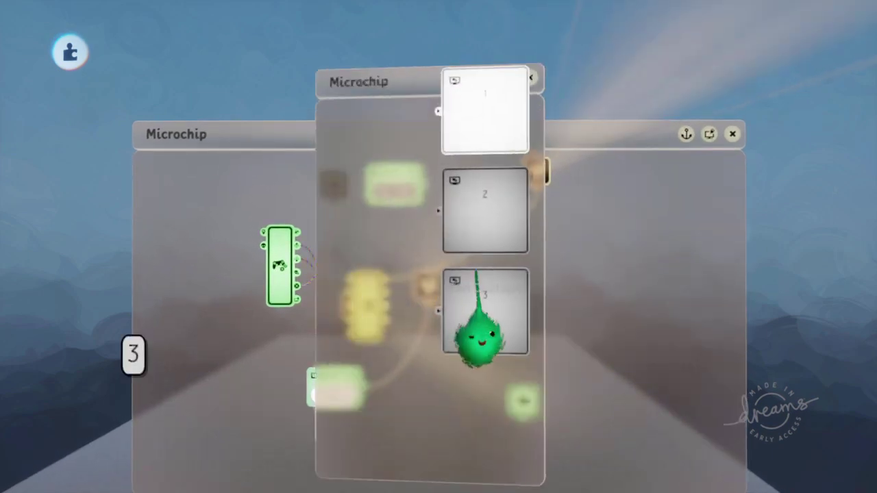
{"action": "left_click", "coordinate": [460, 323]}
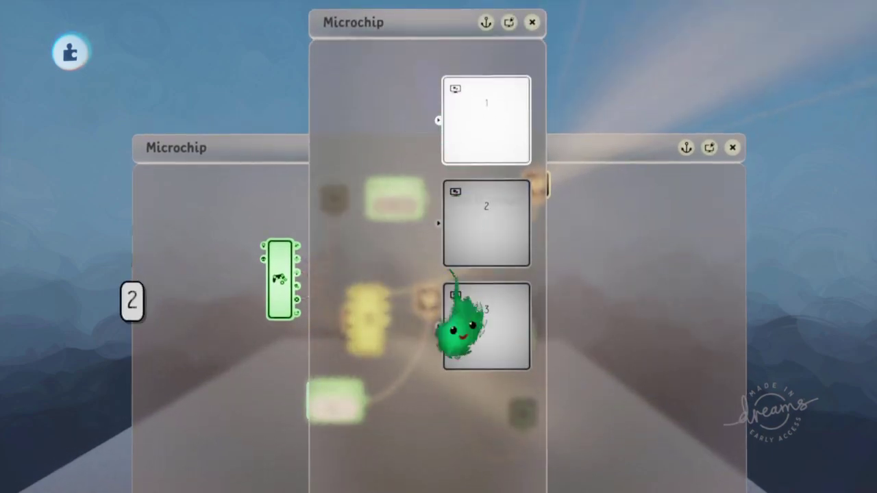
{"action": "key", "text": "Escape"}
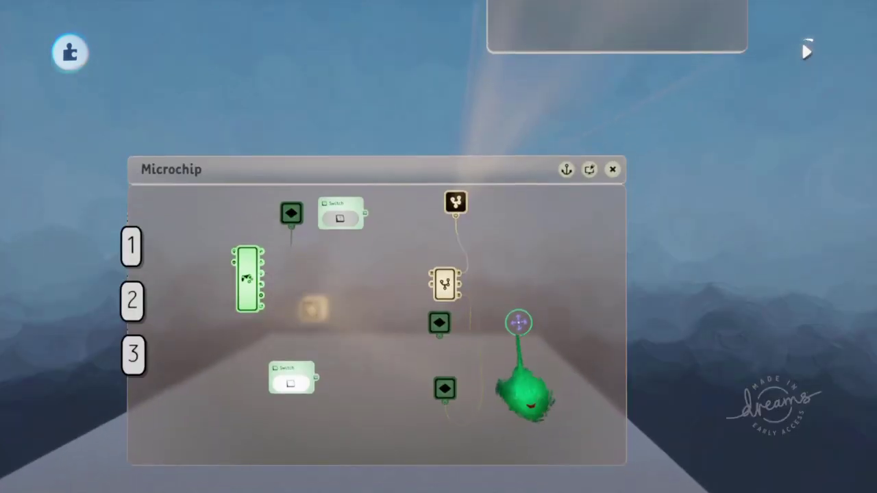
- Wire the splitter's bottom output and the lower Switch output to the keyframes, lighting number 2
{"action": "left_click", "coordinate": [482, 394]}
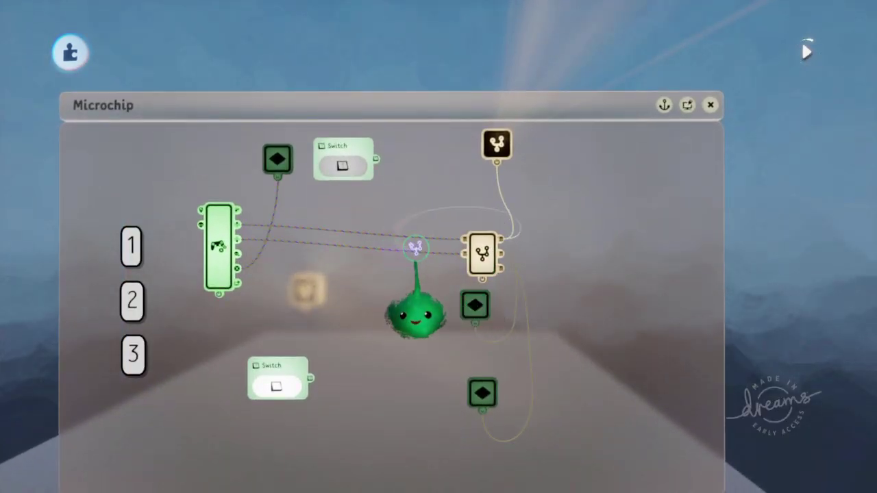
{"action": "left_click_drag", "start_coordinate": [315, 437], "coordinate": [353, 431]}
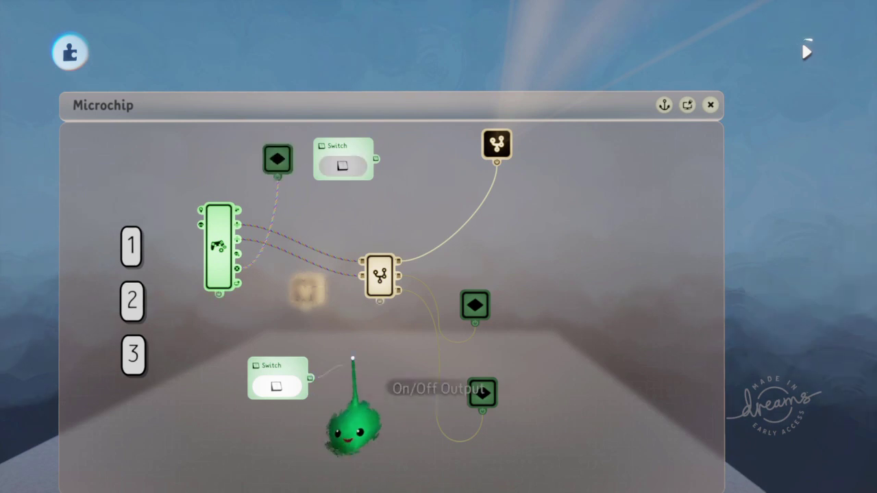
{"action": "scroll", "coordinate": [383, 324], "scroll_direction": "down", "scroll_amount": 3}
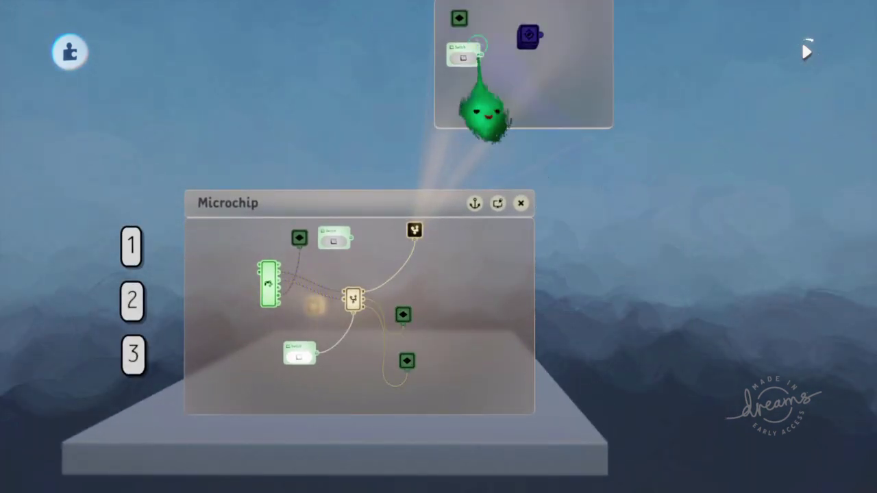
{"action": "left_click", "coordinate": [459, 18]}
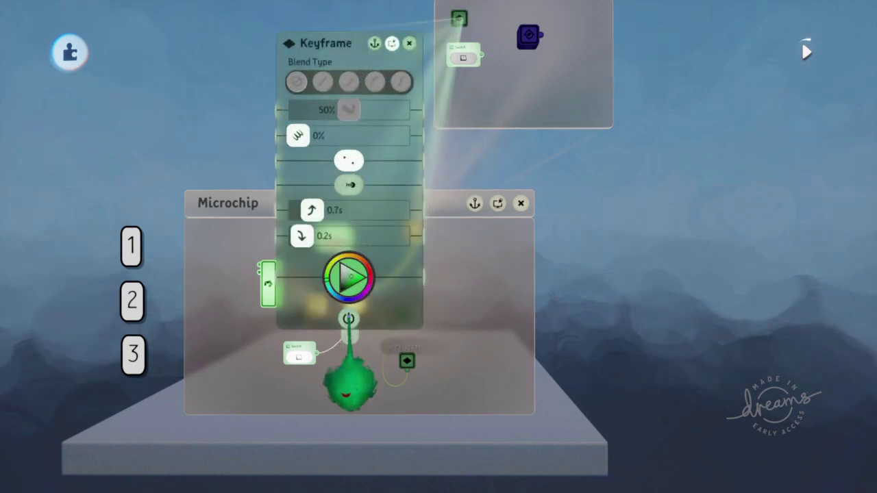
{"action": "key", "text": "Escape"}
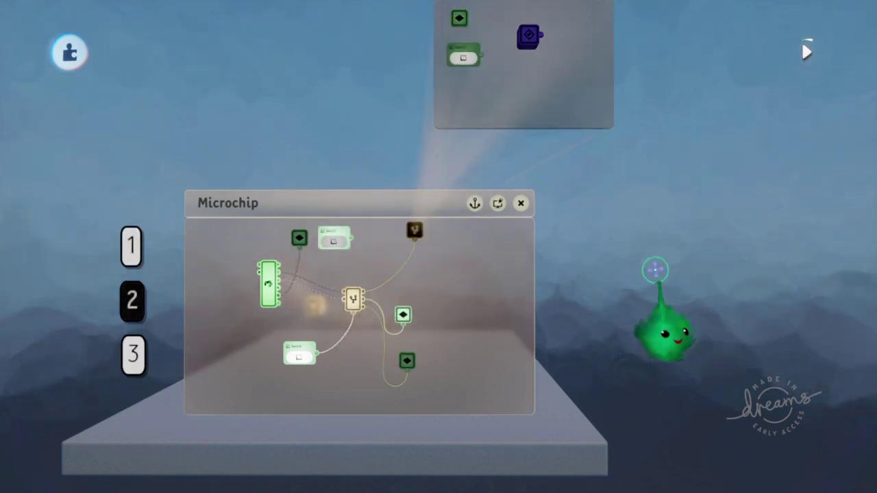
{"action": "middle_click_drag", "start_coordinate": [655, 268], "coordinate": [523, 146]}
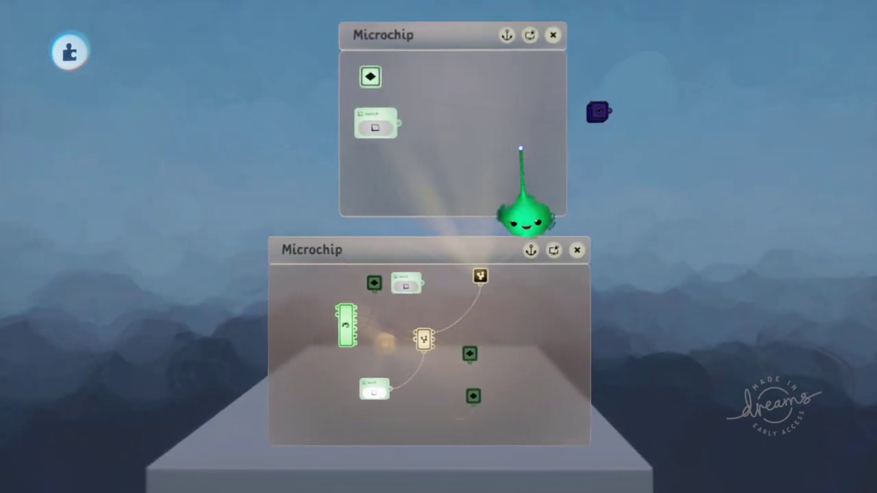
- Open the sub-menu microchip and add a Selector from the logic gadgets, setting its outputs
{"action": "left_click", "coordinate": [597, 112]}
{"action": "middle_click_drag", "start_coordinate": [458, 230], "coordinate": [411, 454]}
{"action": "middle_click_drag", "start_coordinate": [765, 243], "coordinate": [397, 127]}
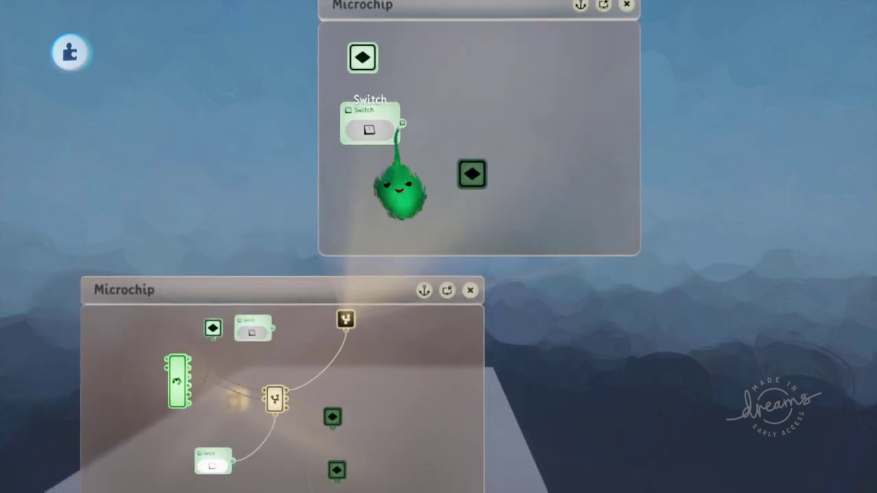
{"action": "left_click", "coordinate": [438, 96]}
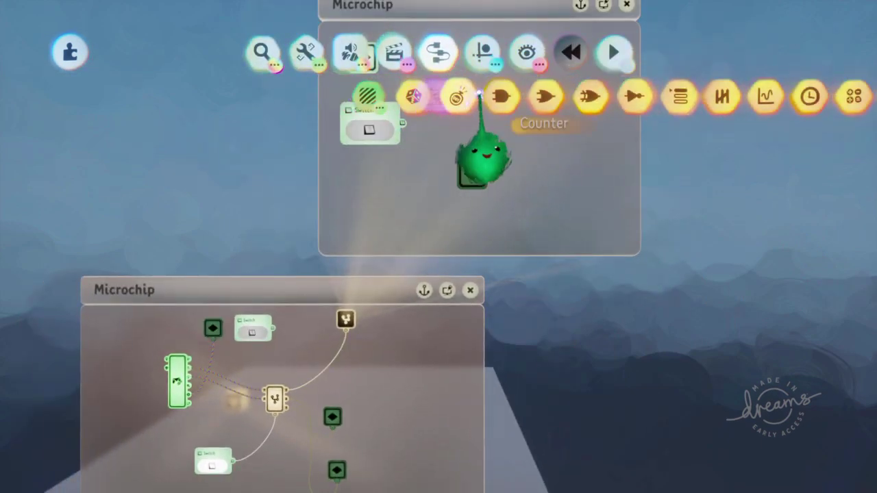
{"action": "left_click", "coordinate": [548, 96]}
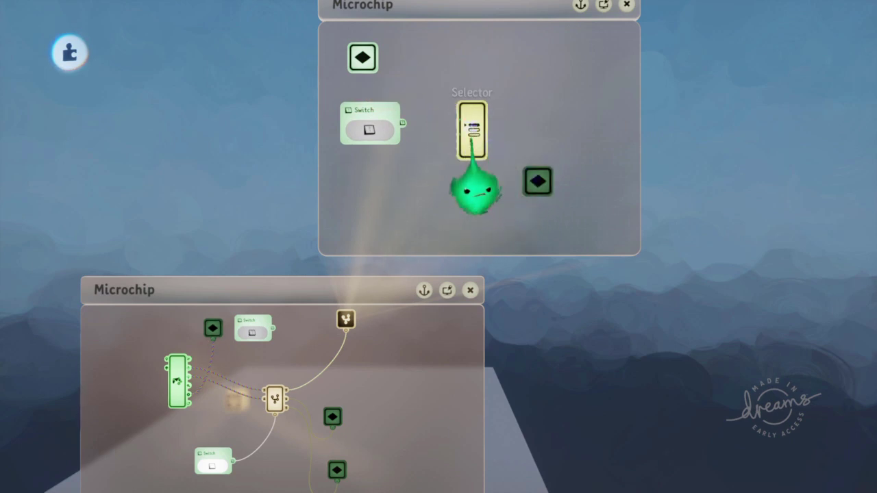
{"action": "left_click", "coordinate": [475, 185]}
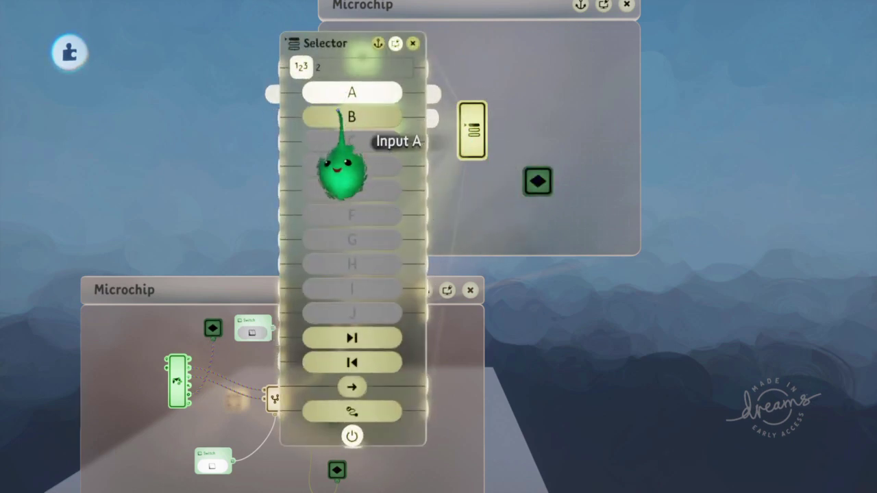
{"action": "key", "text": "Escape"}
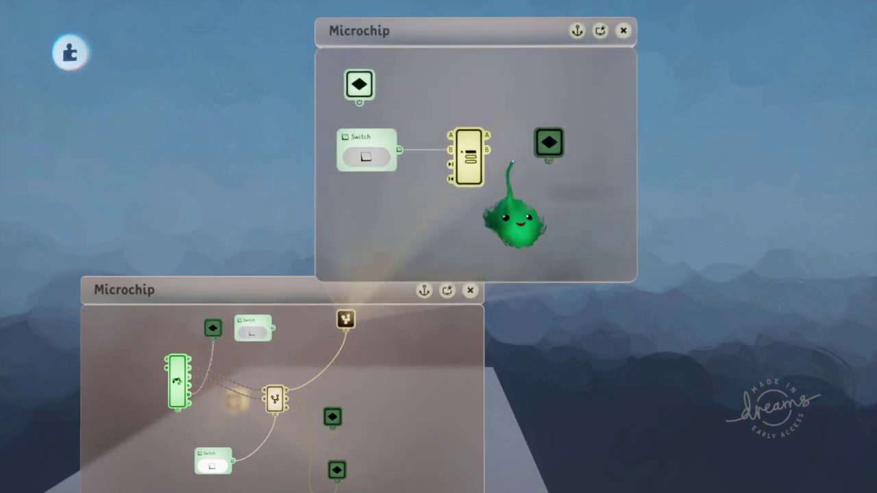
- Wire the sub-menu Selector to the highlight keyframe and reposition the sub-menu microchip
{"action": "left_click_drag", "start_coordinate": [555, 229], "coordinate": [655, 323]}
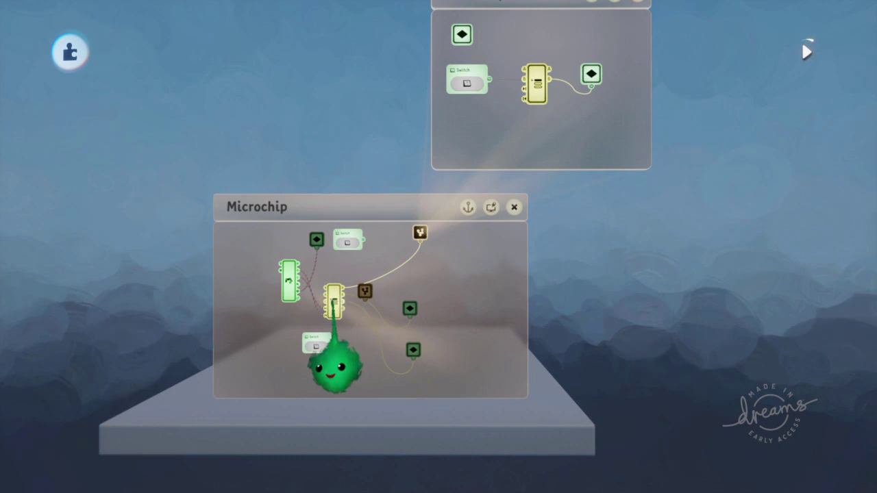
{"action": "left_click_drag", "start_coordinate": [498, 114], "coordinate": [626, 252]}
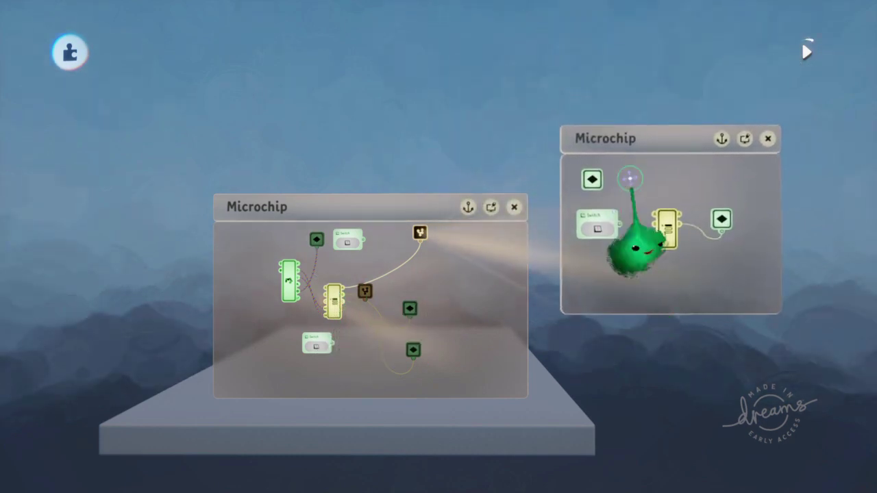
{"action": "scroll", "coordinate": [577, 289], "scroll_direction": "up", "scroll_amount": 5}
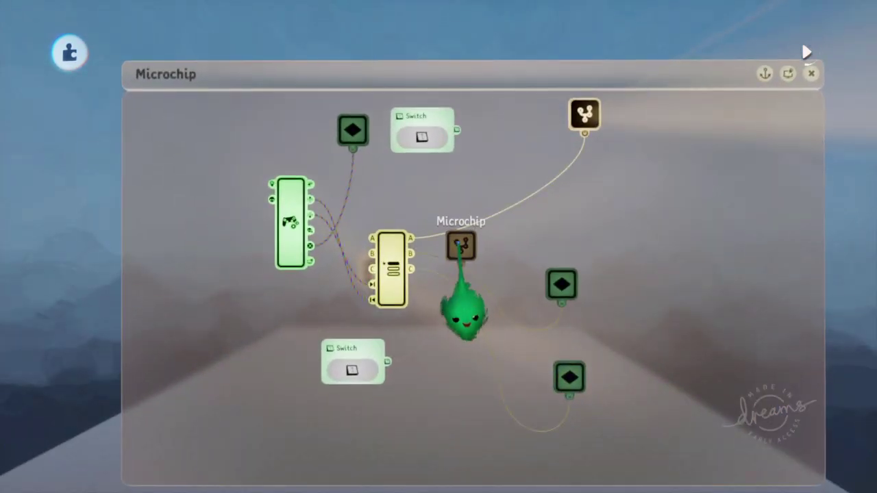
{"action": "left_click_drag", "start_coordinate": [464, 312], "coordinate": [490, 289]}
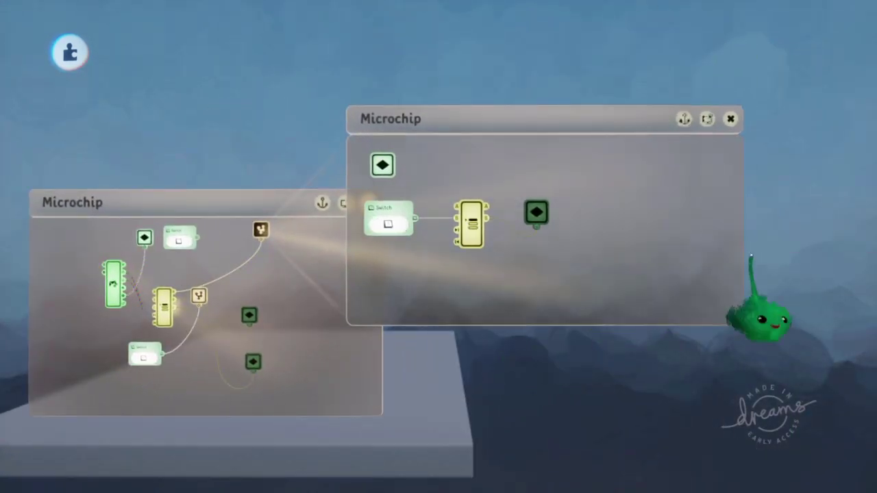
{"action": "middle_click_drag", "start_coordinate": [750, 260], "coordinate": [463, 231]}
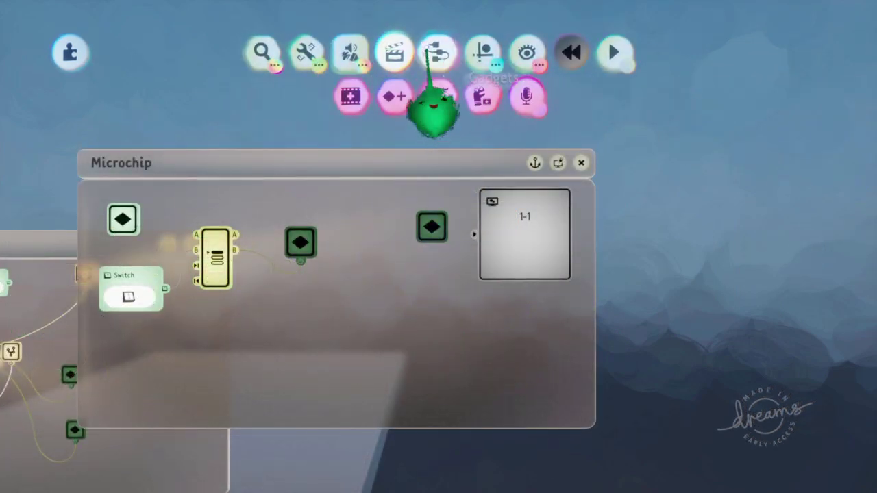
- Add a new Microchip inside the sub-menu chip and wire the selector's outputs into it
{"action": "left_click", "coordinate": [434, 95]}
{"action": "left_click", "coordinate": [309, 96]}
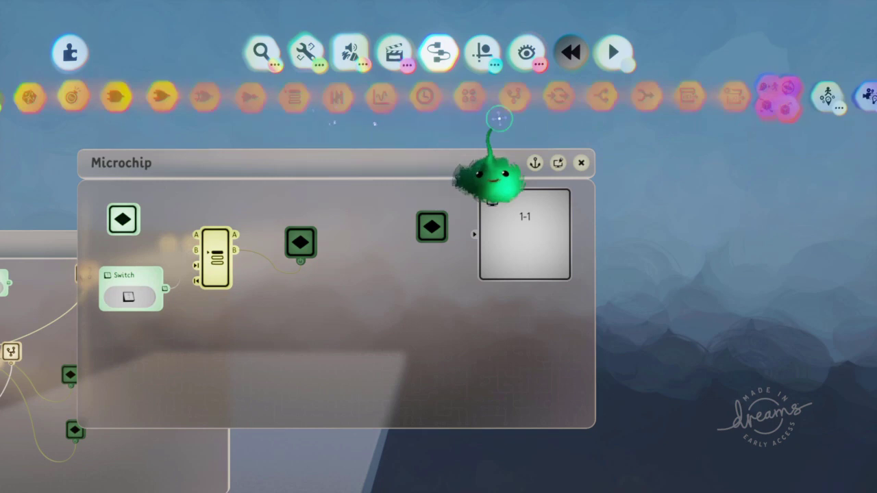
{"action": "left_click", "coordinate": [514, 96]}
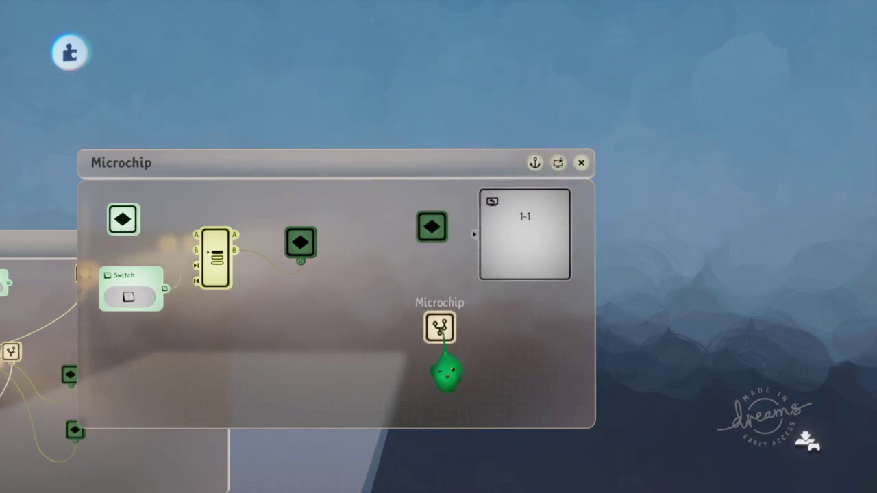
{"action": "left_click", "coordinate": [439, 329]}
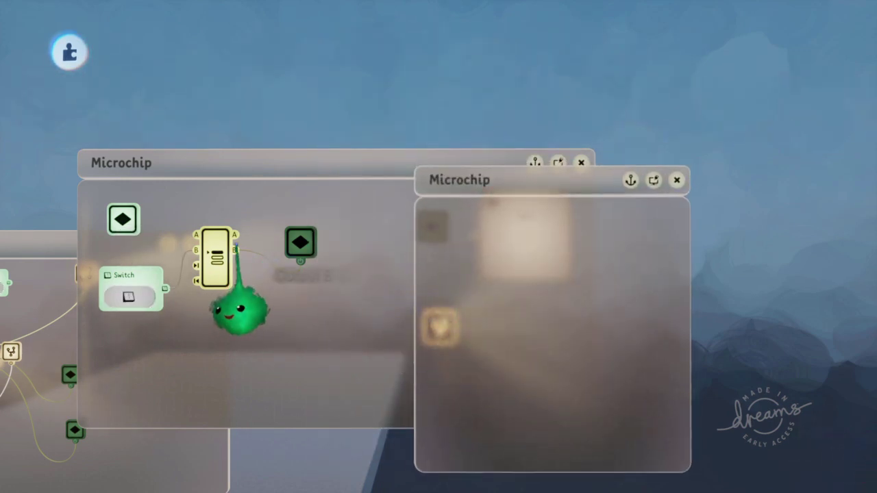
{"action": "left_click_drag", "start_coordinate": [311, 336], "coordinate": [438, 329]}
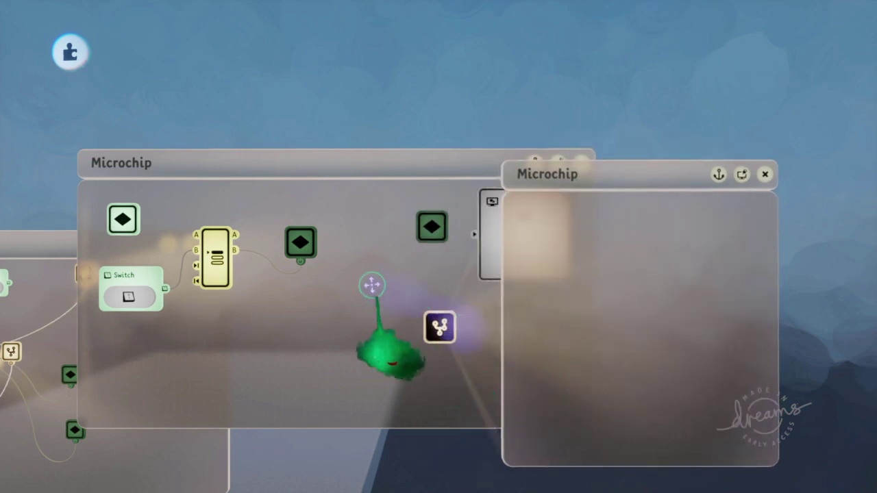
{"action": "left_click_drag", "start_coordinate": [240, 261], "coordinate": [439, 347]}
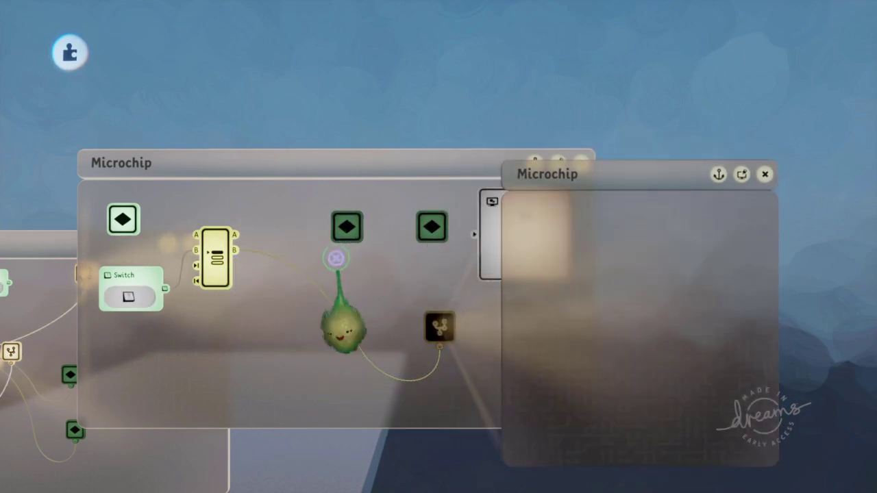
- Check the keyframe's settings, then move the keyframe into the sub-menu chip
{"action": "left_click", "coordinate": [539, 243]}
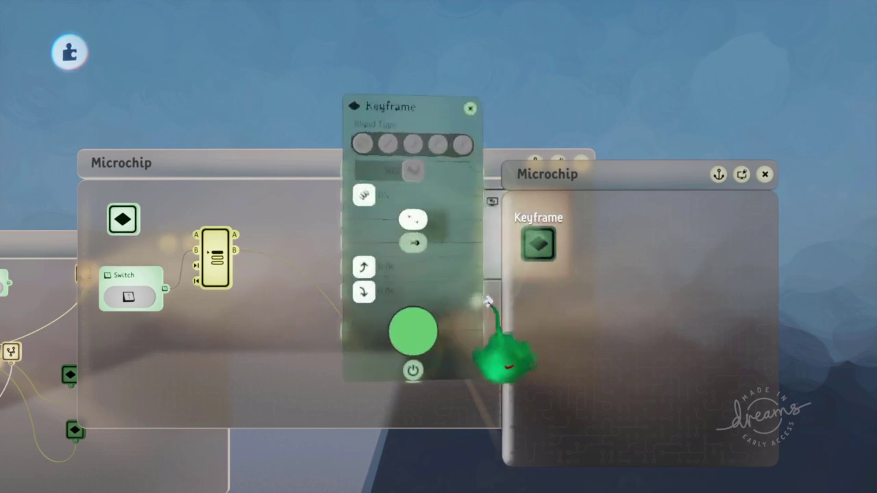
{"action": "key", "text": "Escape"}
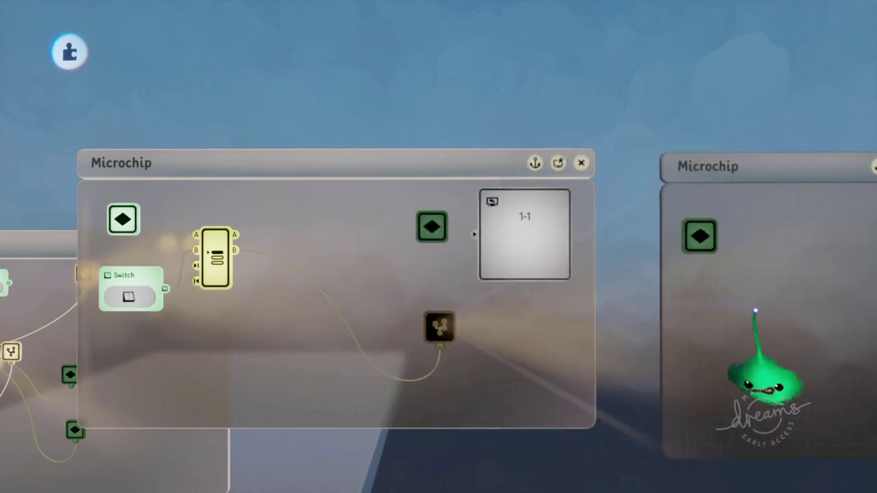
{"action": "left_click_drag", "start_coordinate": [432, 226], "coordinate": [507, 255]}
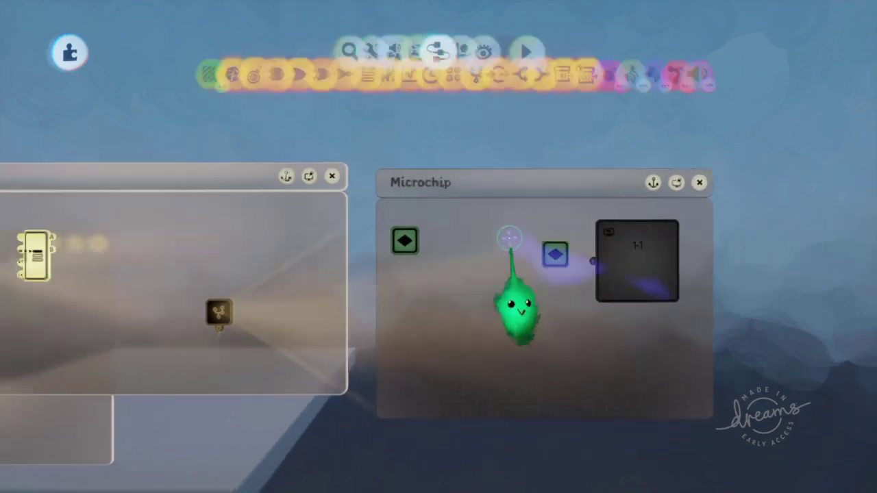
- Place the Controller Sensor to the left of the Selector
{"action": "scroll", "coordinate": [513, 313], "scroll_direction": "left", "scroll_amount": 5}
{"action": "scroll", "coordinate": [439, 285], "scroll_direction": "left", "scroll_amount": 5}
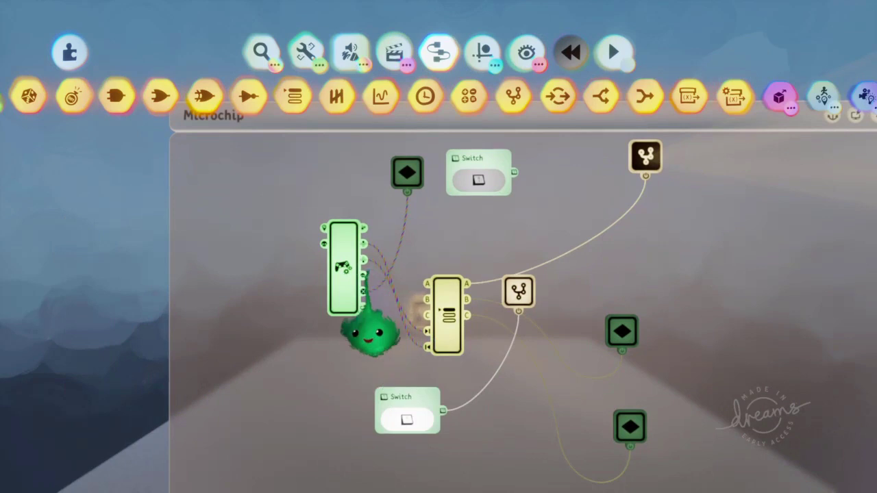
{"action": "left_click_drag", "start_coordinate": [370, 332], "coordinate": [248, 305]}
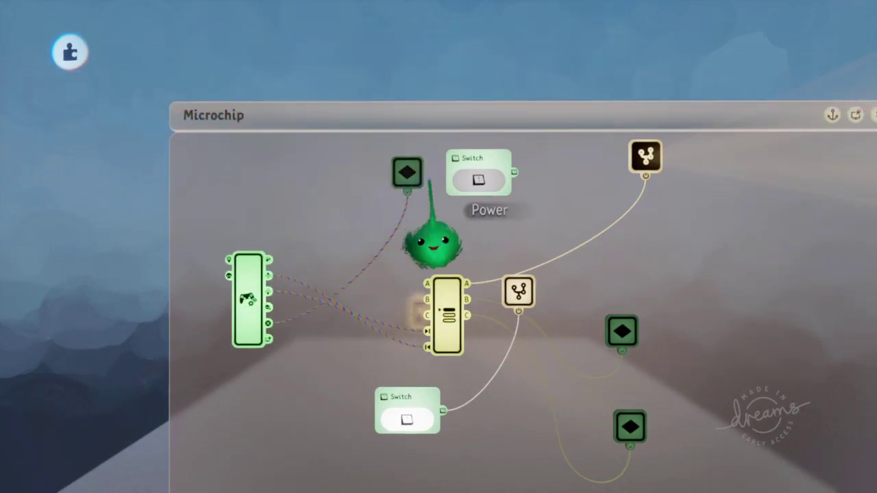
- Arrange the Up, Down and X switches with keyframes below the controller sensor and wire its buttons
{"action": "left_click", "coordinate": [479, 175]}
{"action": "left_click_drag", "start_coordinate": [416, 229], "coordinate": [98, 387]}
{"action": "scroll", "coordinate": [279, 392], "scroll_direction": "left", "scroll_amount": 3}
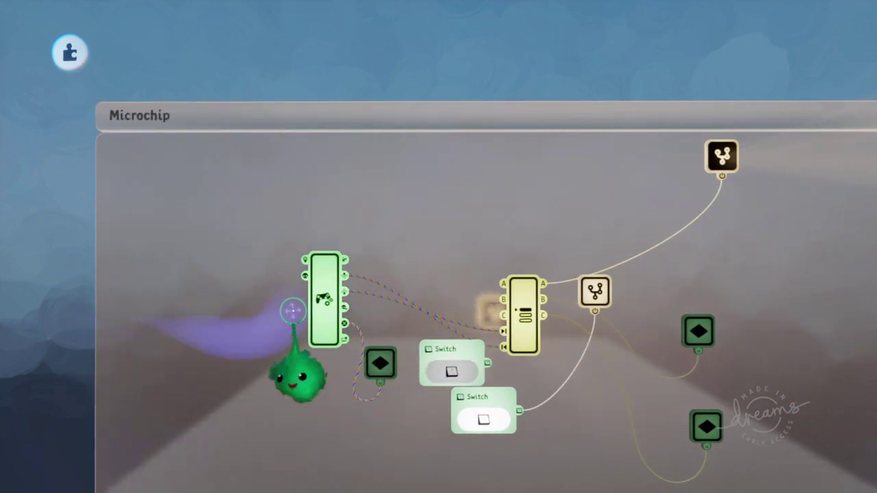
{"action": "left_click_drag", "start_coordinate": [301, 302], "coordinate": [229, 305]}
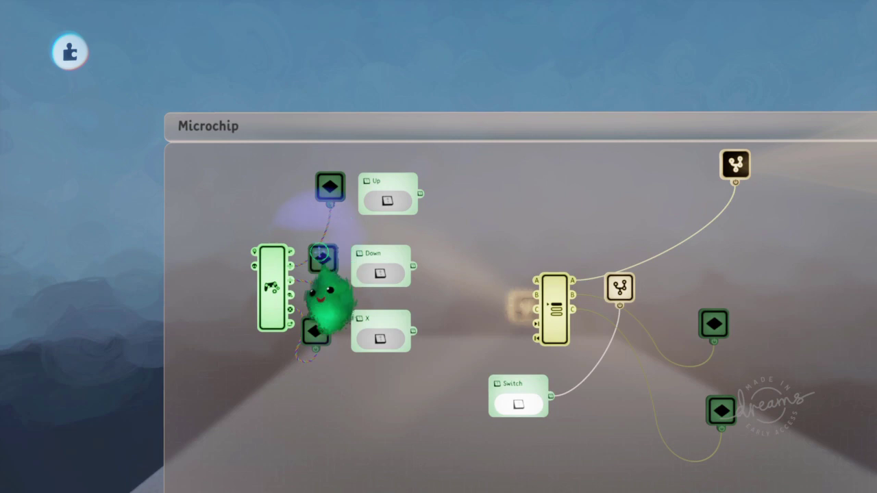
{"action": "left_click_drag", "start_coordinate": [273, 306], "coordinate": [259, 328]}
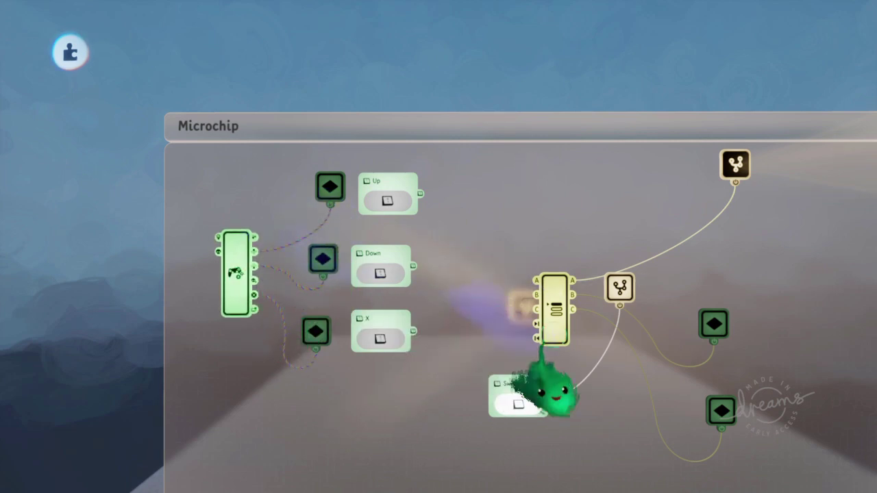
{"action": "scroll", "coordinate": [439, 247], "scroll_direction": "up", "scroll_amount": 3}
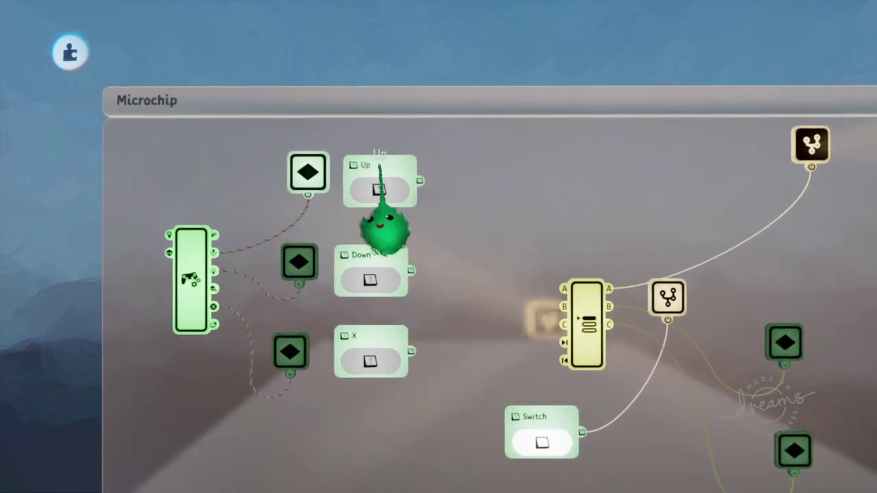
{"action": "scroll", "coordinate": [401, 212], "scroll_direction": "down", "scroll_amount": 3}
- Move the sub-menu chip beside the Switch and open the chip holding menu slots 1–3
{"action": "left_click", "coordinate": [439, 53]}
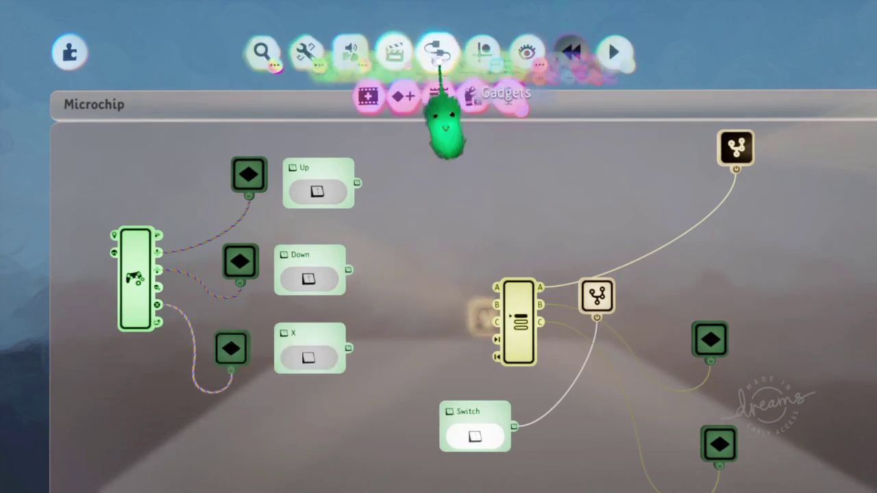
{"action": "left_click", "coordinate": [439, 94]}
{"action": "left_click_drag", "start_coordinate": [603, 302], "coordinate": [627, 348]}
{"action": "left_click_drag", "start_coordinate": [622, 409], "coordinate": [439, 476]}
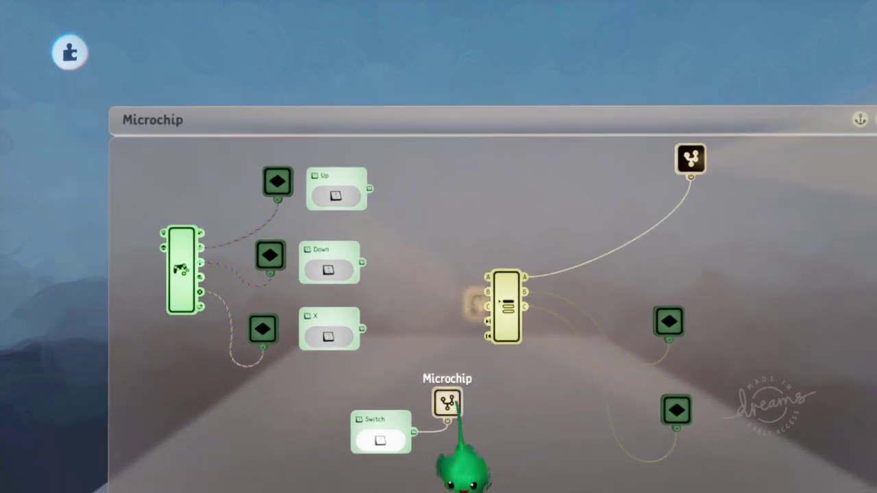
{"action": "left_click", "coordinate": [448, 404]}
- Copy the Up and Down switches into the menu chip, wire Down to output 2, and close it
{"action": "left_click_drag", "start_coordinate": [414, 350], "coordinate": [665, 372]}
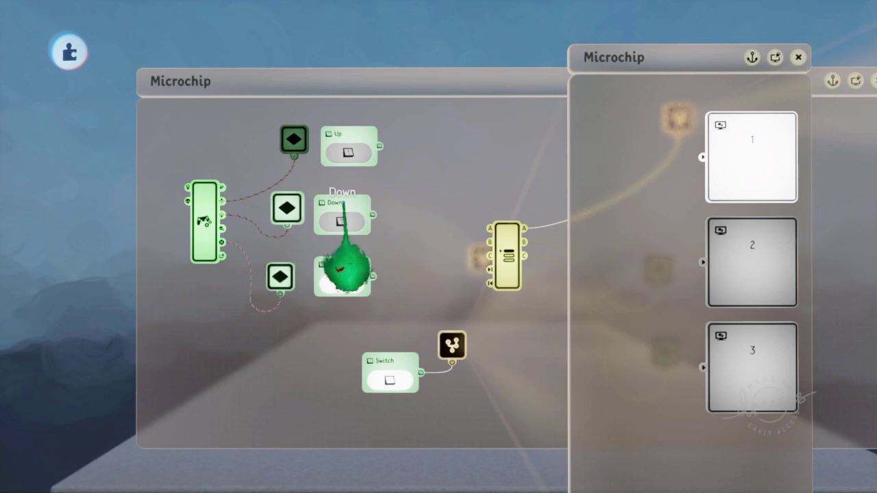
{"action": "left_click", "coordinate": [355, 209]}
{"action": "left_click_drag", "start_coordinate": [356, 177], "coordinate": [677, 312]}
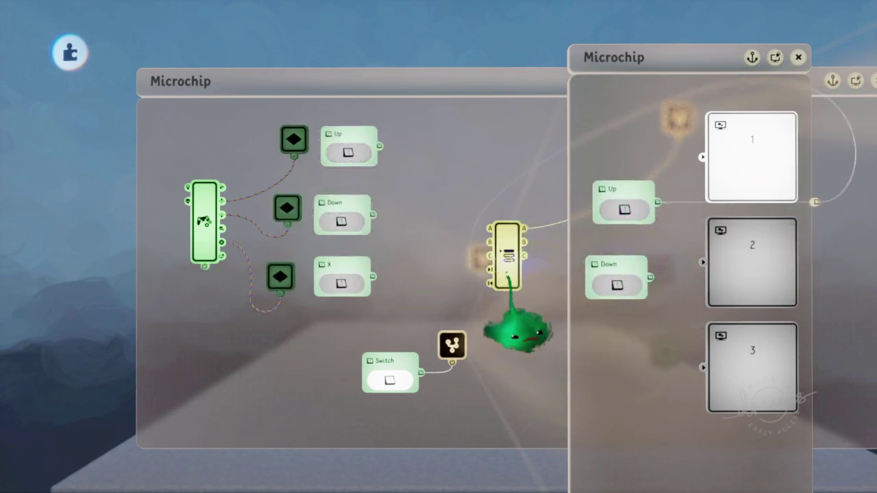
{"action": "left_click_drag", "start_coordinate": [481, 346], "coordinate": [650, 277]}
{"action": "left_click_drag", "start_coordinate": [489, 269], "coordinate": [490, 331]}
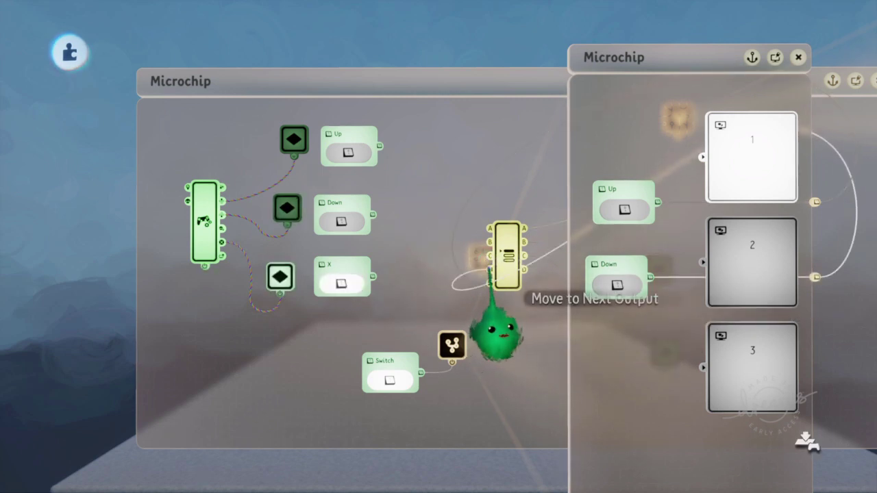
{"action": "key", "text": "Escape"}
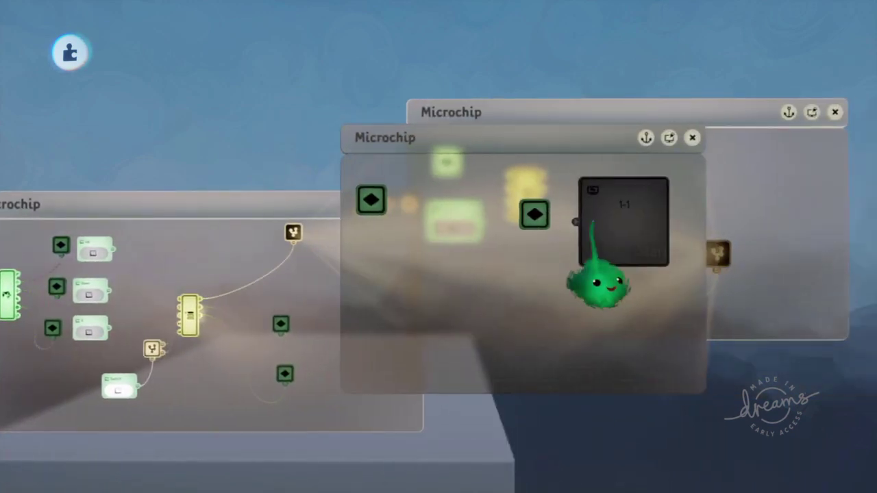
- Duplicate the 1-1 display and keyframe as 1-2 and add a Selector with 2 outputs
{"action": "mouse_move", "coordinate": [597, 285]}
{"action": "left_mouse_down"}
{"action": "mouse_move", "coordinate": [546, 279]}
{"action": "mouse_move", "coordinate": [534, 363]}
{"action": "left_mouse_up"}
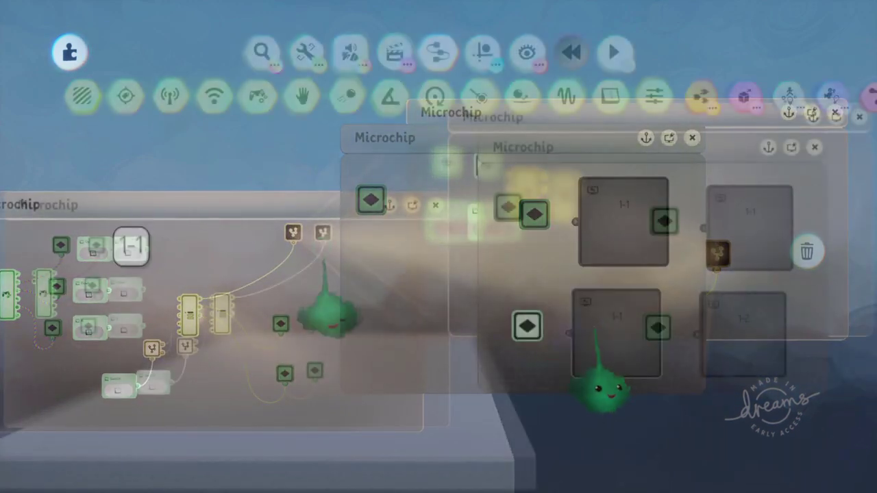
{"action": "left_click_drag", "start_coordinate": [431, 333], "coordinate": [576, 339]}
{"action": "left_click_drag", "start_coordinate": [572, 295], "coordinate": [572, 297]}
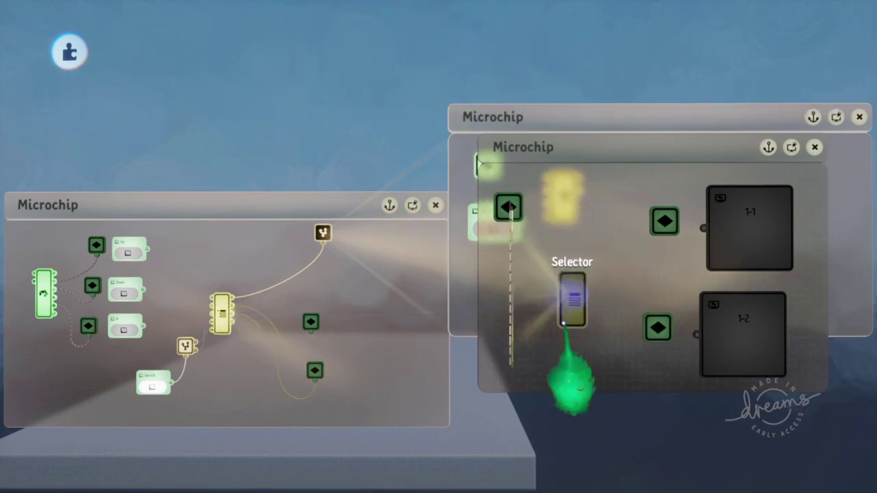
{"action": "left_click", "coordinate": [573, 298]}
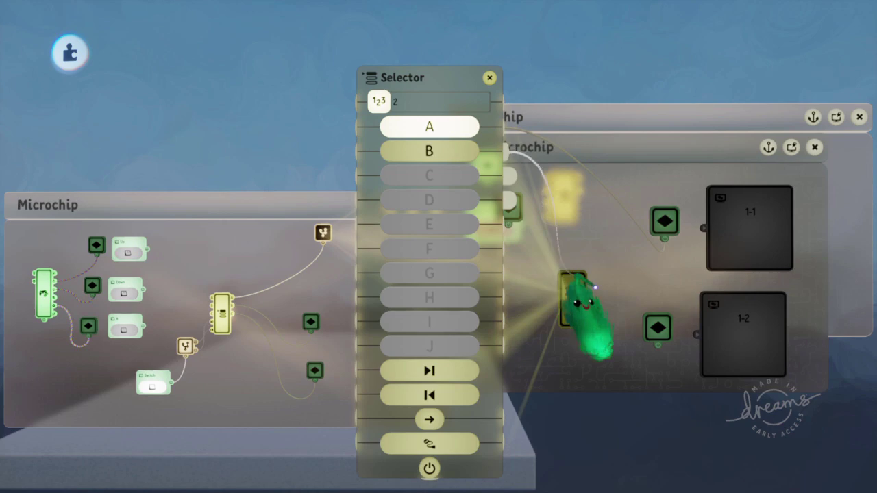
{"action": "key", "text": "Escape"}
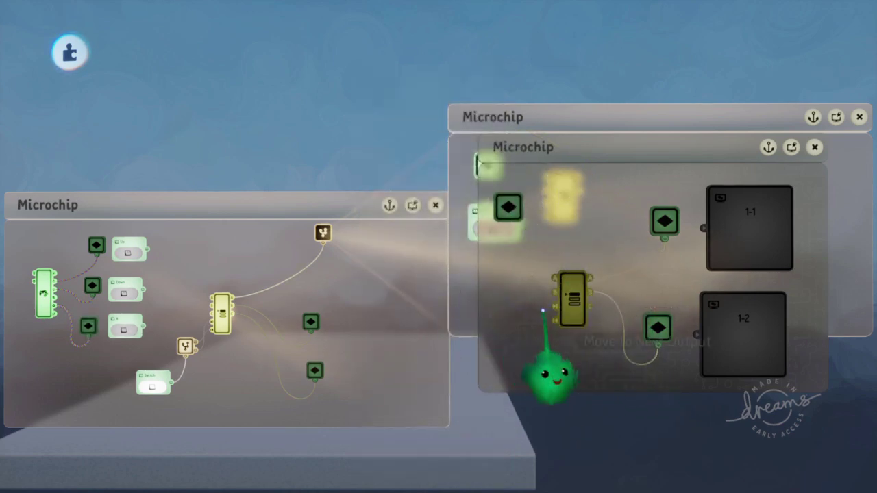
- Bring the Up and Down switches in, wiring Up to Previous and Down to Next
{"action": "scroll", "coordinate": [439, 319], "scroll_direction": "up", "scroll_amount": 5}
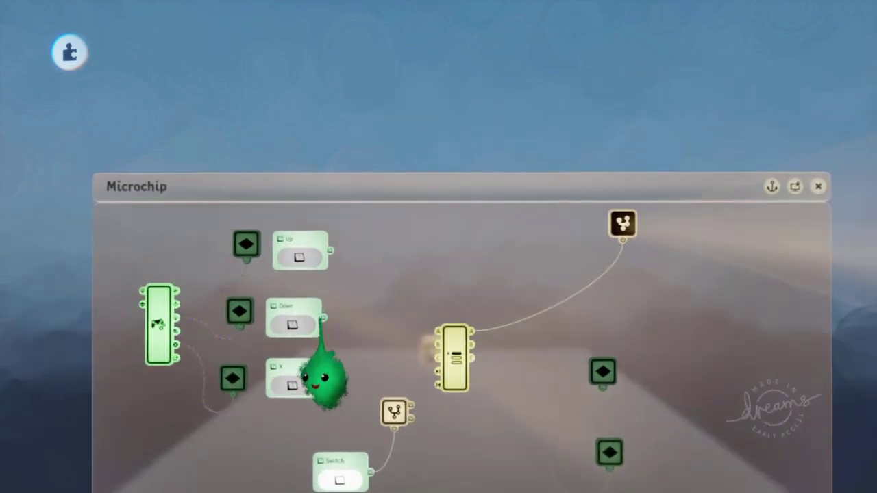
{"action": "left_click_drag", "start_coordinate": [309, 247], "coordinate": [347, 282]}
{"action": "left_click_drag", "start_coordinate": [351, 332], "coordinate": [289, 345]}
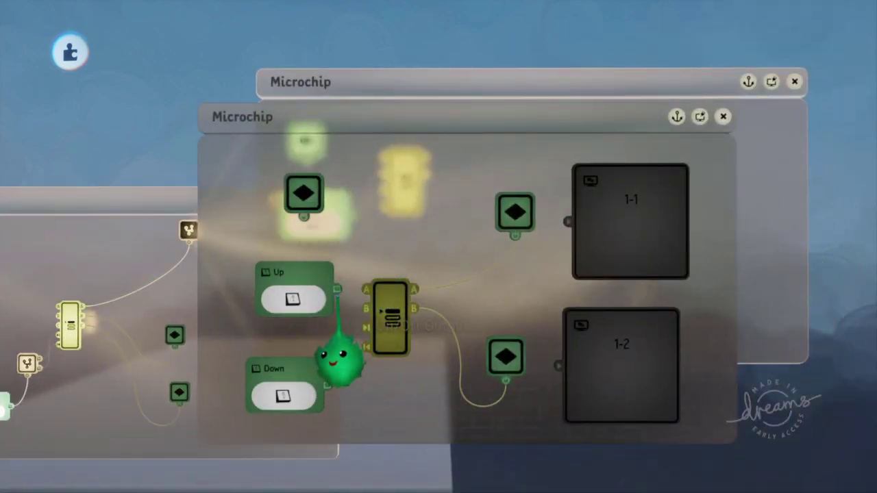
{"action": "left_click_drag", "start_coordinate": [364, 407], "coordinate": [363, 406]}
{"action": "left_click_drag", "start_coordinate": [328, 385], "coordinate": [334, 449]}
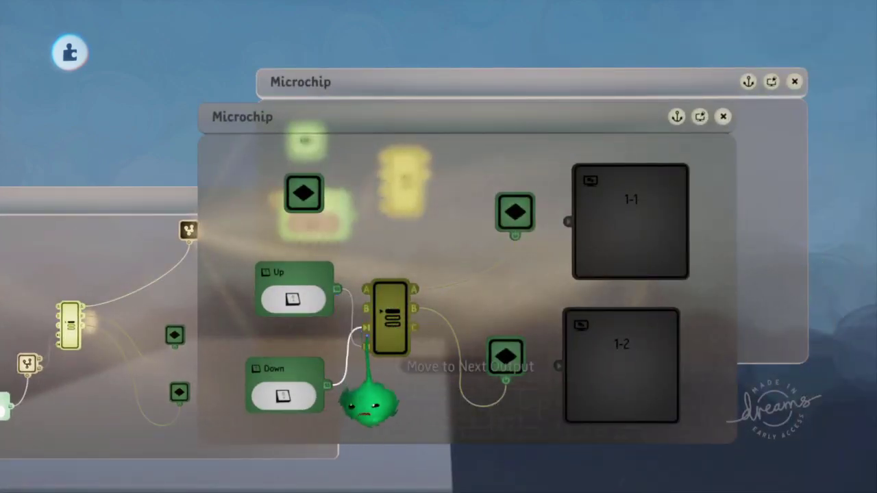
{"action": "left_click_drag", "start_coordinate": [368, 401], "coordinate": [366, 329]}
{"action": "scroll", "coordinate": [368, 401], "scroll_direction": "down", "scroll_amount": 5}
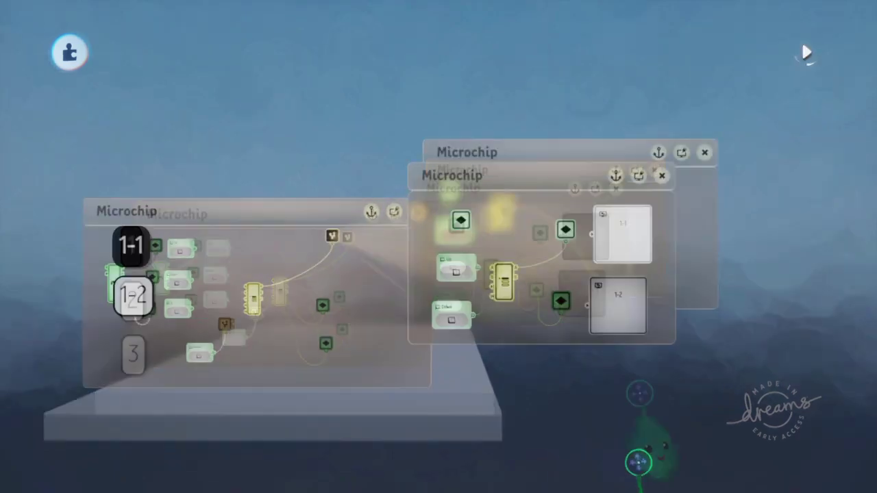